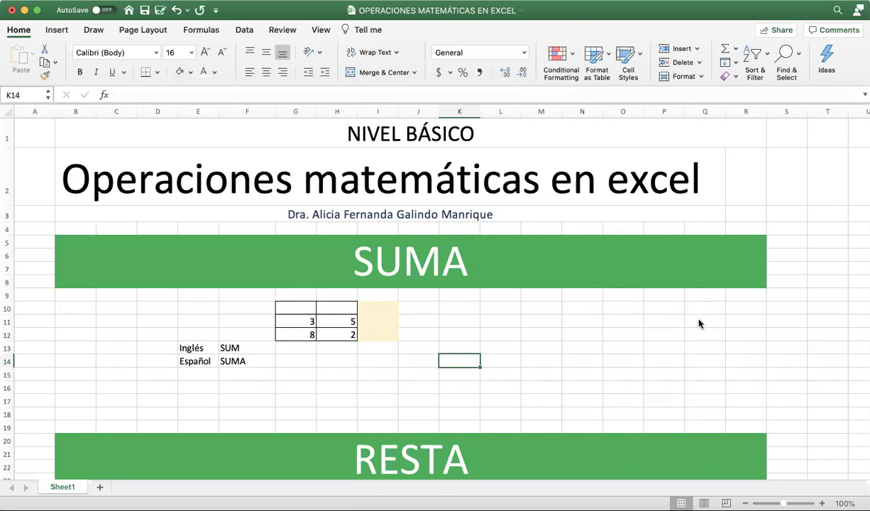
Enter =G11+H11 in I11 so the first SUMA result shows 8.
{"action": "scroll", "coordinate": [699, 324], "scroll_direction": "up", "scroll_amount": 2}
{"action": "left_click", "coordinate": [381, 323]}
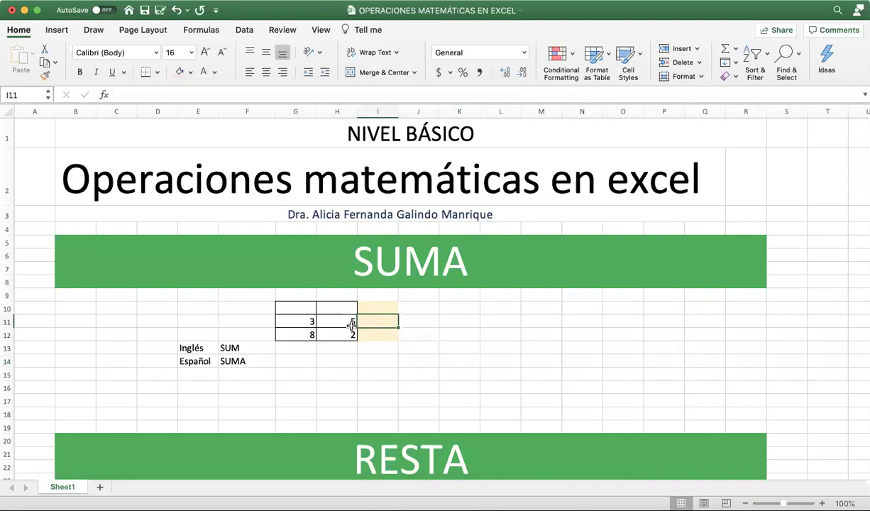
{"action": "left_click_drag", "start_coordinate": [186, 348], "coordinate": [247, 368]}
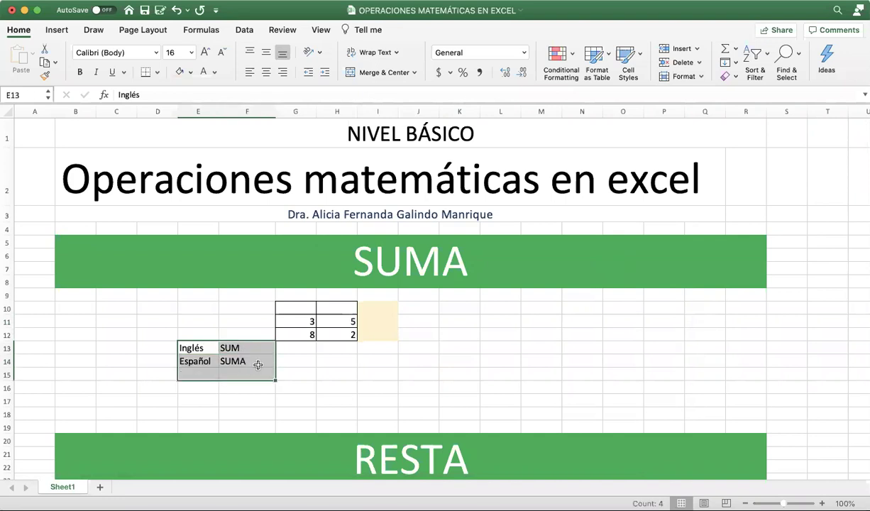
{"action": "left_click", "coordinate": [390, 320]}
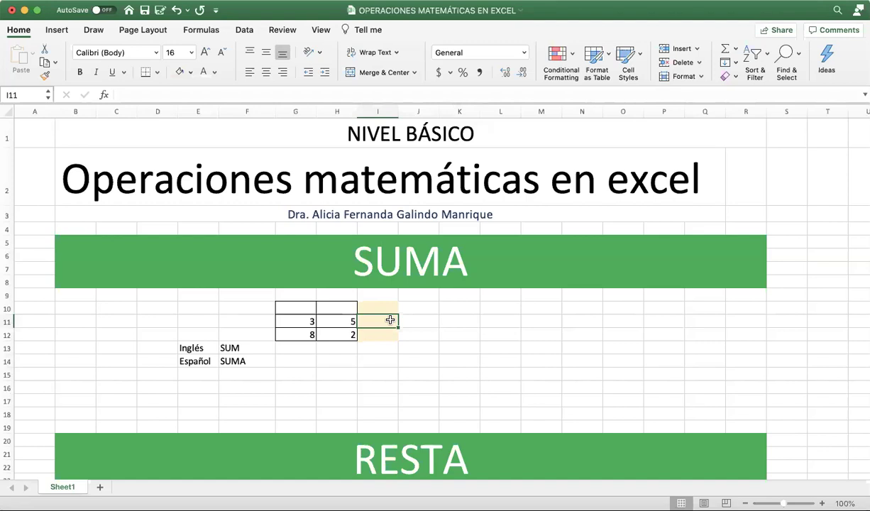
{"action": "type", "text": "="}
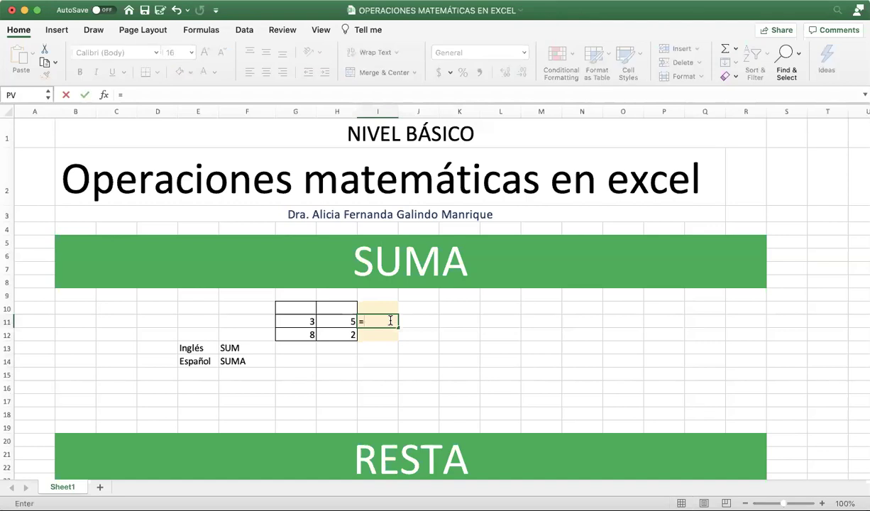
{"action": "left_click", "coordinate": [306, 323]}
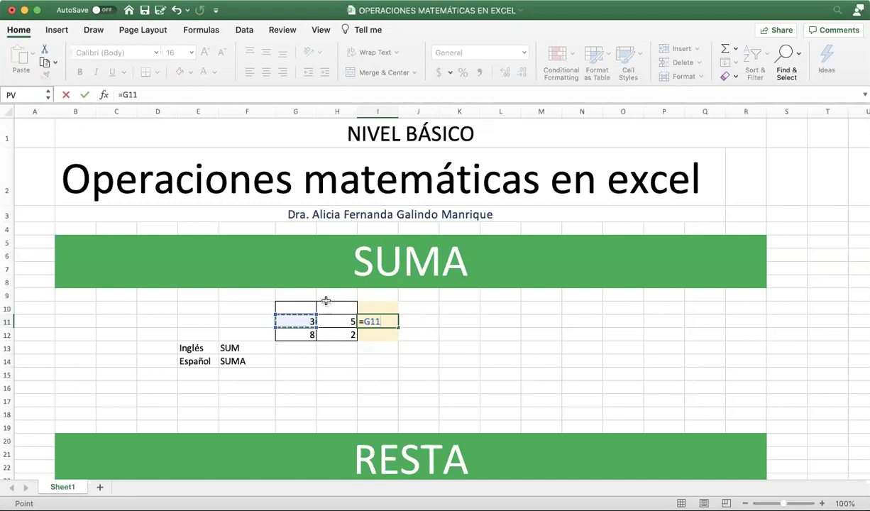
{"action": "type", "text": "+"}
{"action": "left_click", "coordinate": [337, 321]}
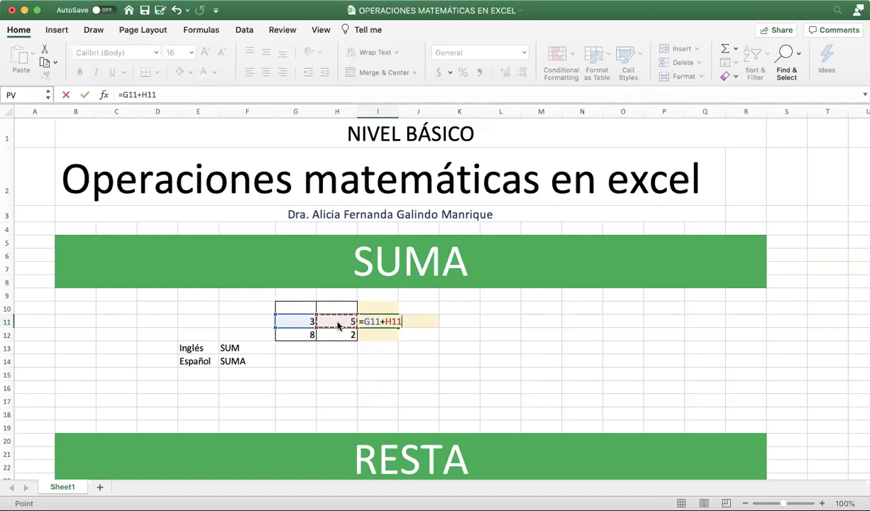
{"action": "key", "text": "Return"}
Enter =SUM(G12:H12) in I12 so the second SUMA result shows 10.
{"action": "type", "text": "="}
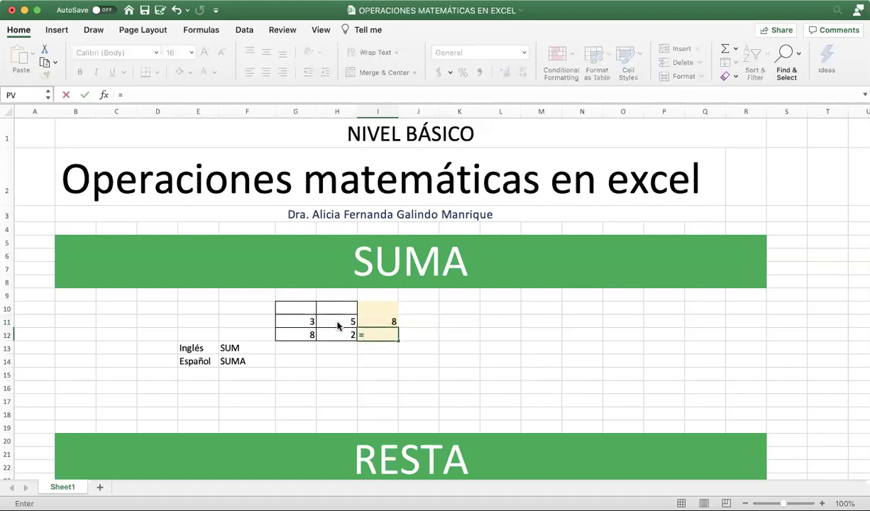
{"action": "type", "text": "SU"}
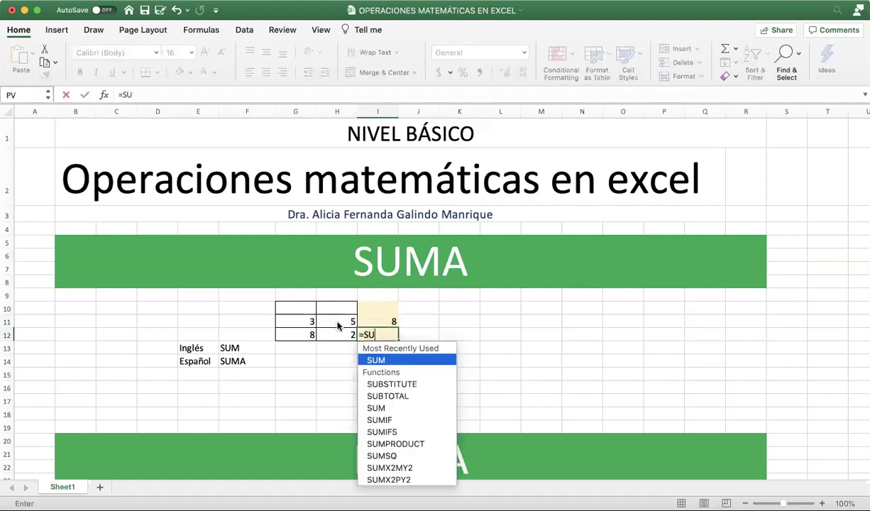
{"action": "type", "text": "M"}
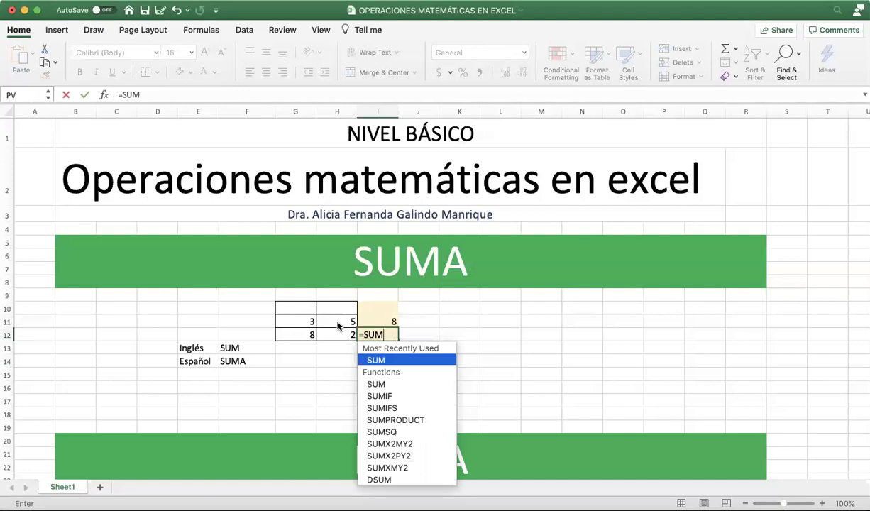
{"action": "type", "text": "("}
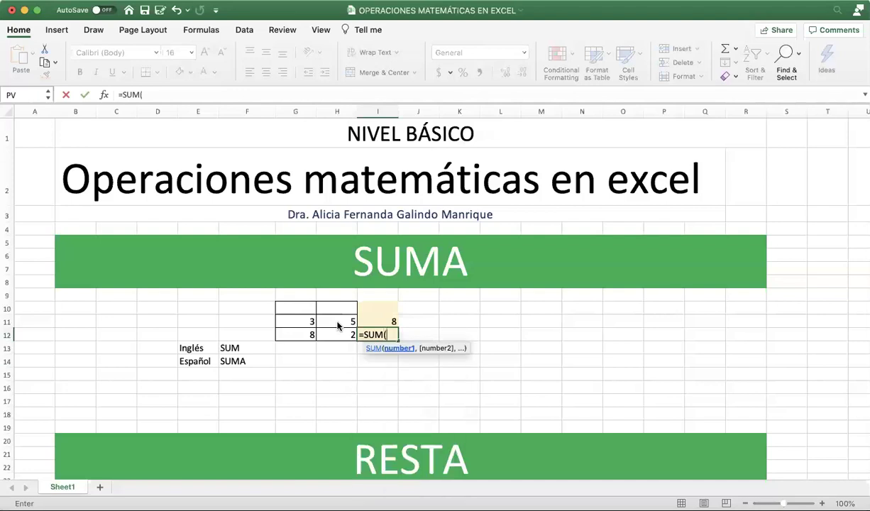
{"action": "left_click", "coordinate": [302, 334]}
{"action": "left_click_drag", "start_coordinate": [321, 335], "coordinate": [339, 334]}
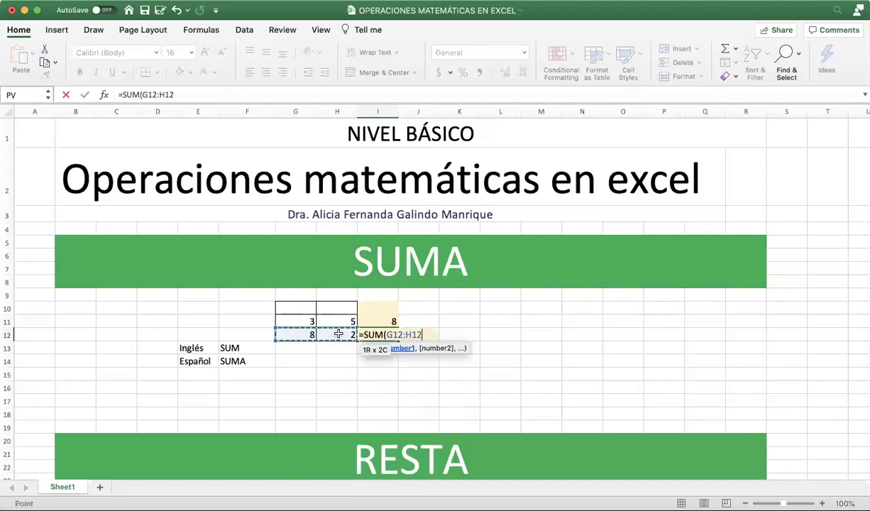
{"action": "type", "text": ")"}
{"action": "key", "text": "Return"}
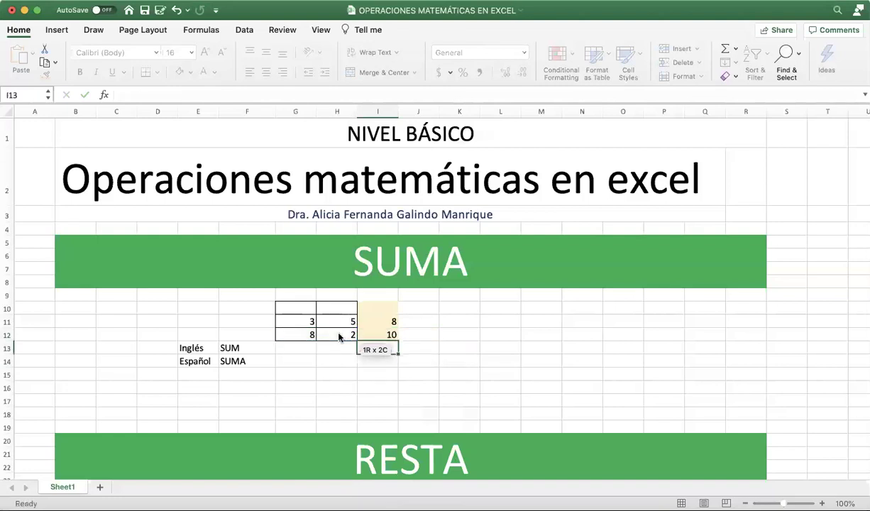
Cancel the accidental move of the SUMA result so the totals stay 8 and 10.
{"action": "scroll", "coordinate": [445, 329], "scroll_direction": "down", "scroll_amount": 1}
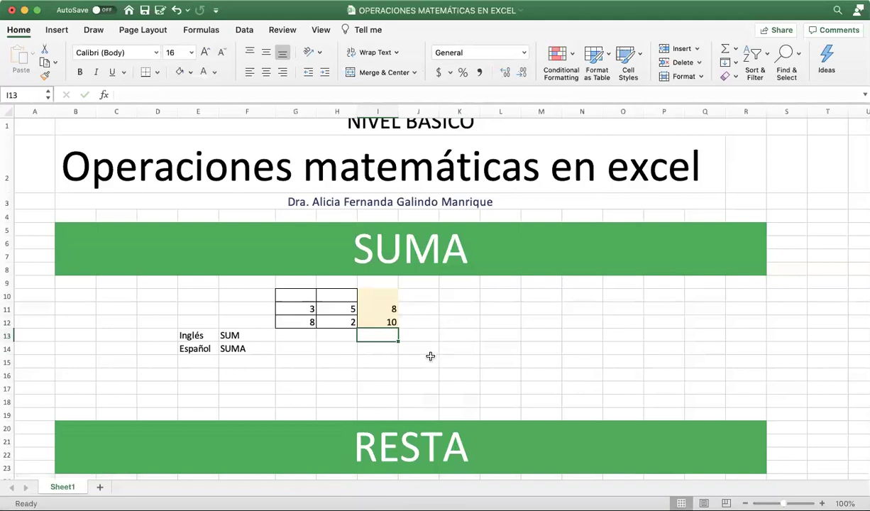
{"action": "left_click_drag", "start_coordinate": [383, 330], "coordinate": [391, 311]}
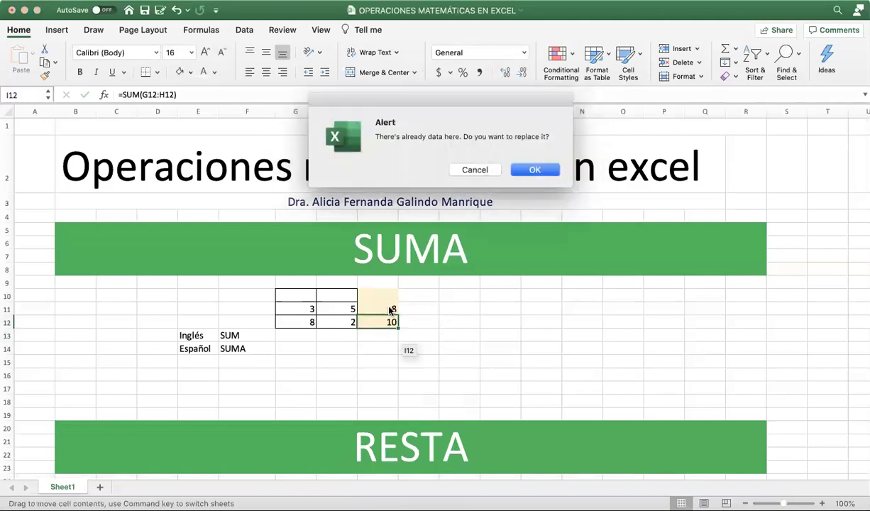
{"action": "key", "text": "Escape"}
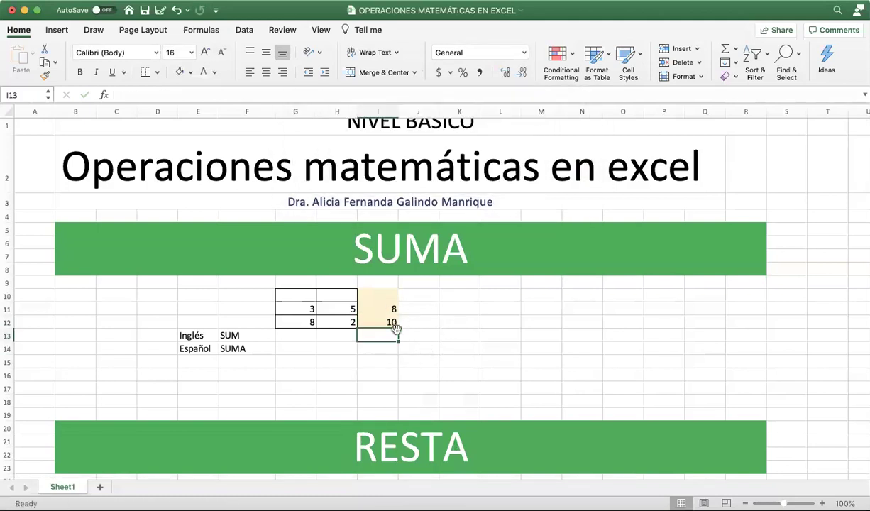
Scroll down to the RESTA section and select result cell I27.
{"action": "scroll", "coordinate": [396, 337], "scroll_direction": "down", "scroll_amount": 2}
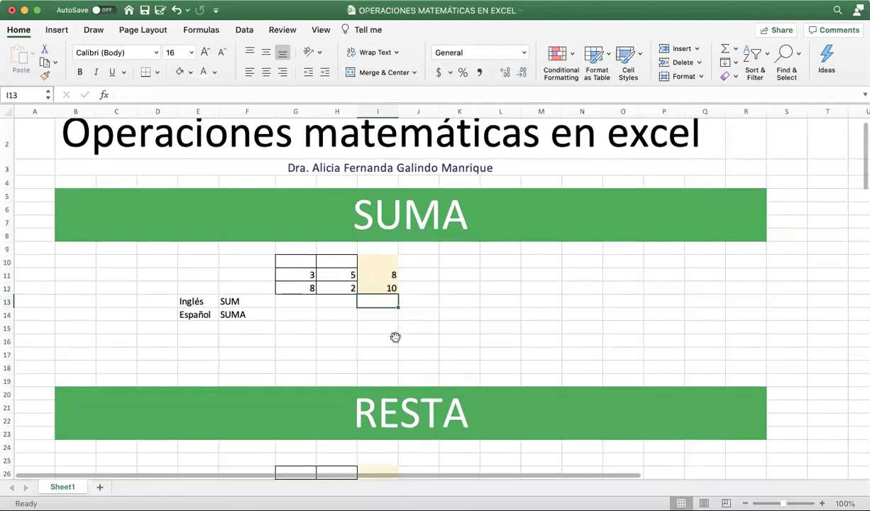
{"action": "scroll", "coordinate": [395, 337], "scroll_direction": "down", "scroll_amount": 6}
{"action": "scroll", "coordinate": [395, 337], "scroll_direction": "down", "scroll_amount": 2}
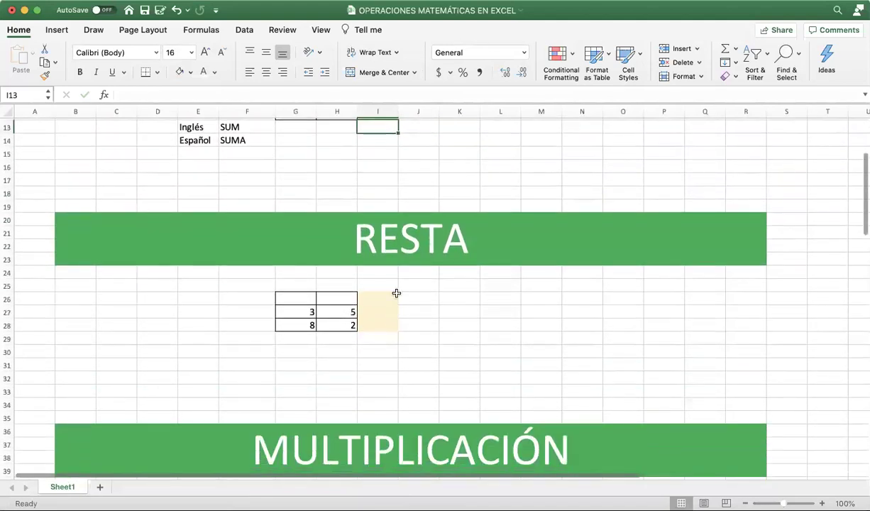
{"action": "scroll", "coordinate": [396, 294], "scroll_direction": "down", "scroll_amount": 1}
{"action": "scroll", "coordinate": [397, 293], "scroll_direction": "up", "scroll_amount": 2}
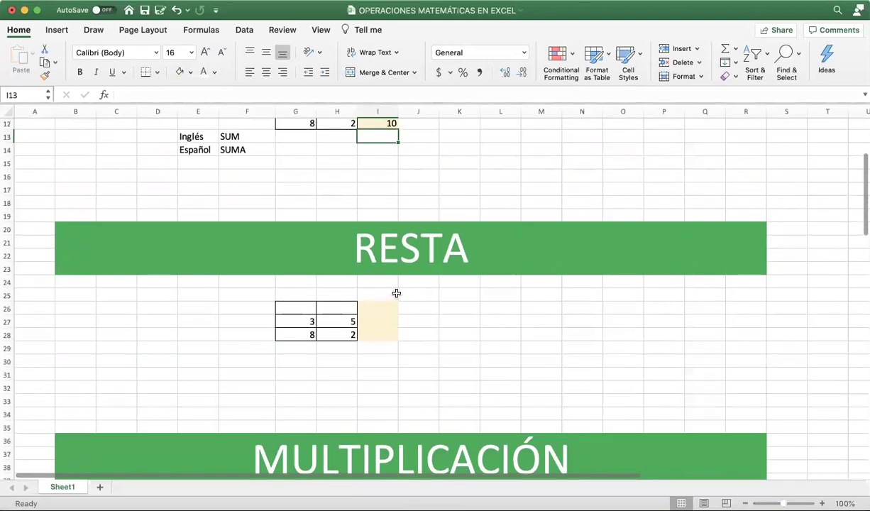
{"action": "left_click_drag", "start_coordinate": [198, 348], "coordinate": [240, 373]}
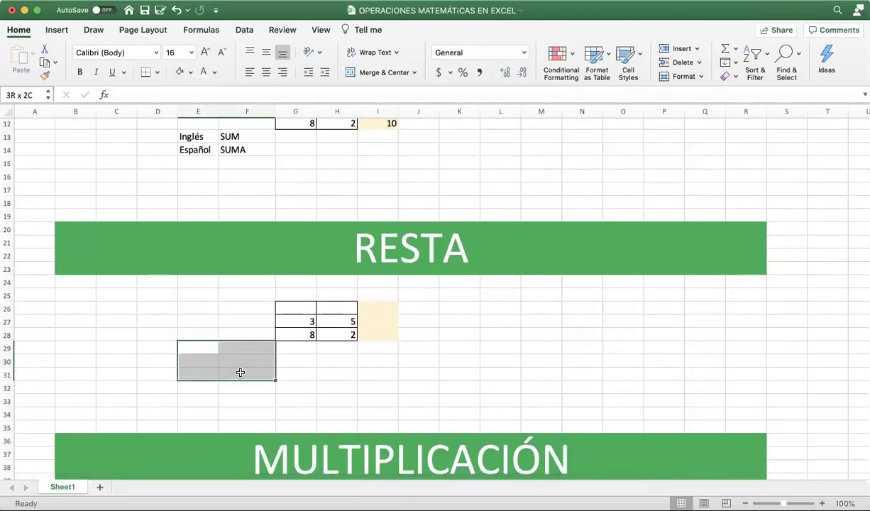
{"action": "left_click", "coordinate": [389, 321]}
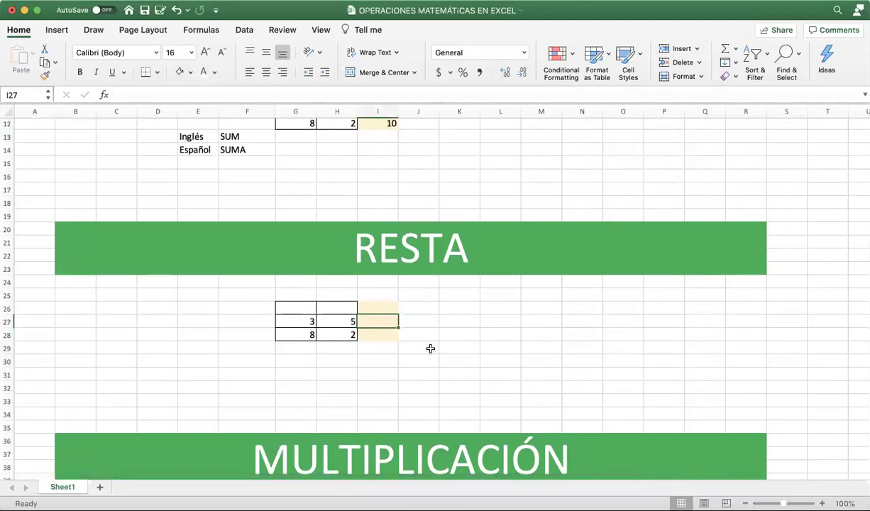
Enter =G27-H27 in I27 for -2 and fill it down to I28 to show 6.
{"action": "type", "text": "="}
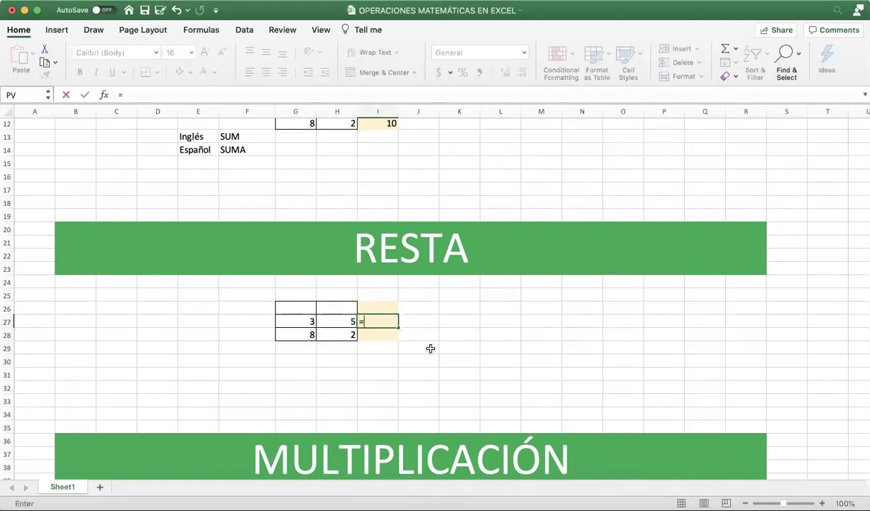
{"action": "key", "text": "Left"}
{"action": "key", "text": "Left"}
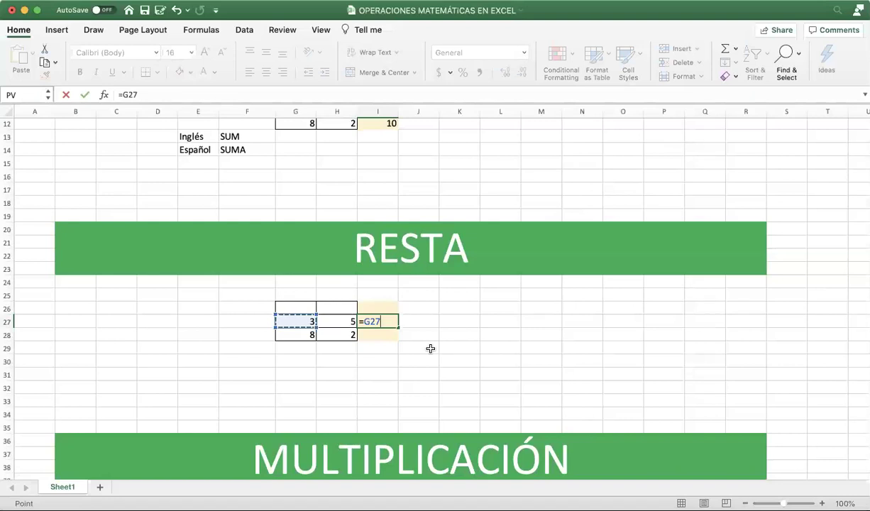
{"action": "type", "text": "-"}
{"action": "key", "text": "Left"}
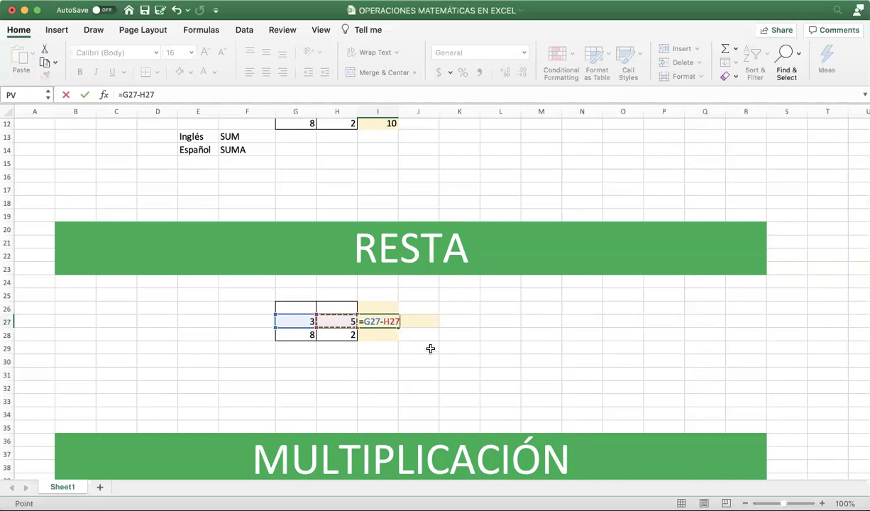
{"action": "key", "text": "Return"}
{"action": "key", "text": "Up"}
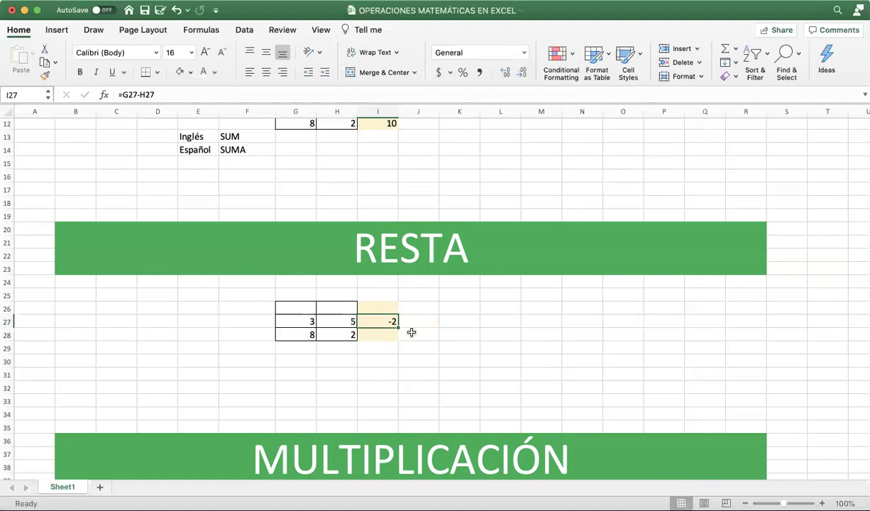
{"action": "left_click_drag", "start_coordinate": [398, 327], "coordinate": [401, 338]}
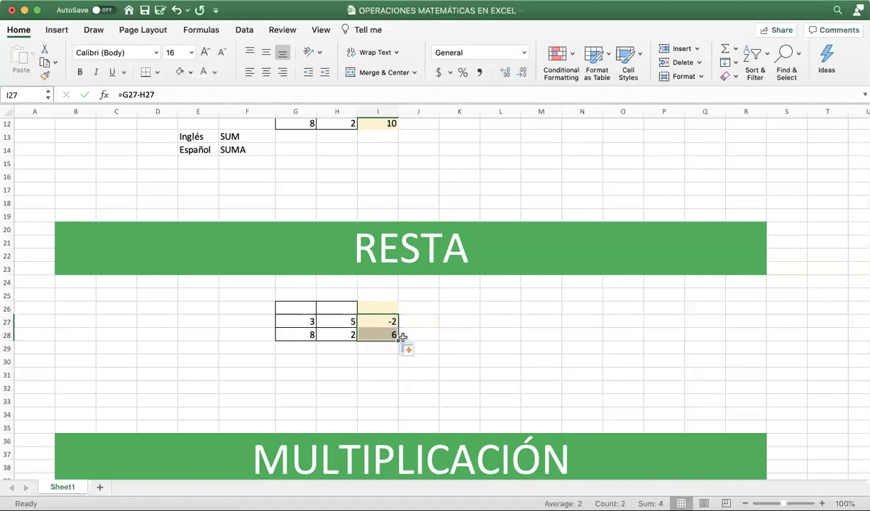
{"action": "left_click", "coordinate": [430, 325]}
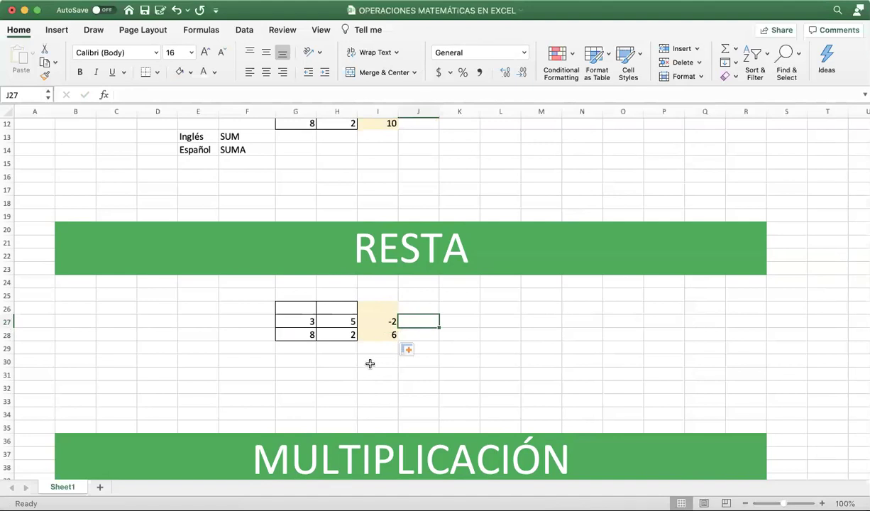
In the MULTIPLICACIÓN section, enter =G43*H43 in I43 so it shows 15.
{"action": "scroll", "coordinate": [370, 363], "scroll_direction": "down", "scroll_amount": 2}
{"action": "scroll", "coordinate": [369, 359], "scroll_direction": "down", "scroll_amount": 2}
{"action": "scroll", "coordinate": [371, 361], "scroll_direction": "down", "scroll_amount": 3}
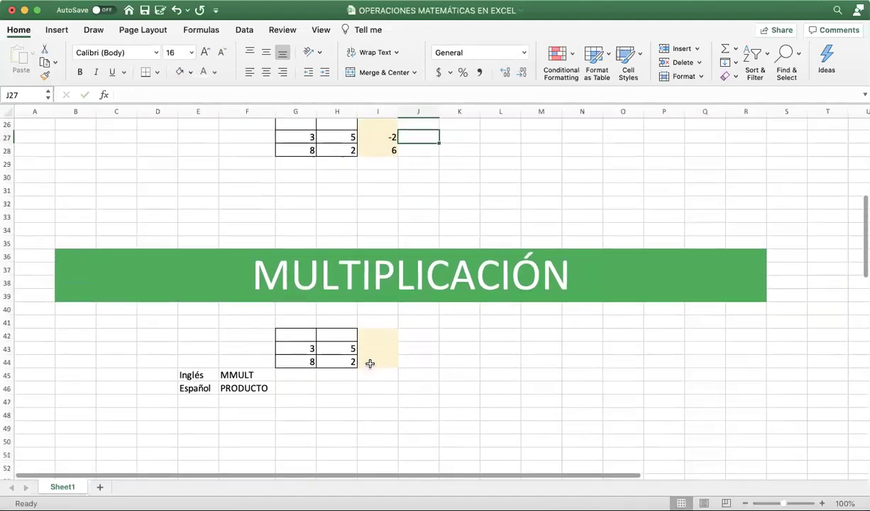
{"action": "scroll", "coordinate": [372, 361], "scroll_direction": "down", "scroll_amount": 1}
{"action": "left_click", "coordinate": [387, 326]}
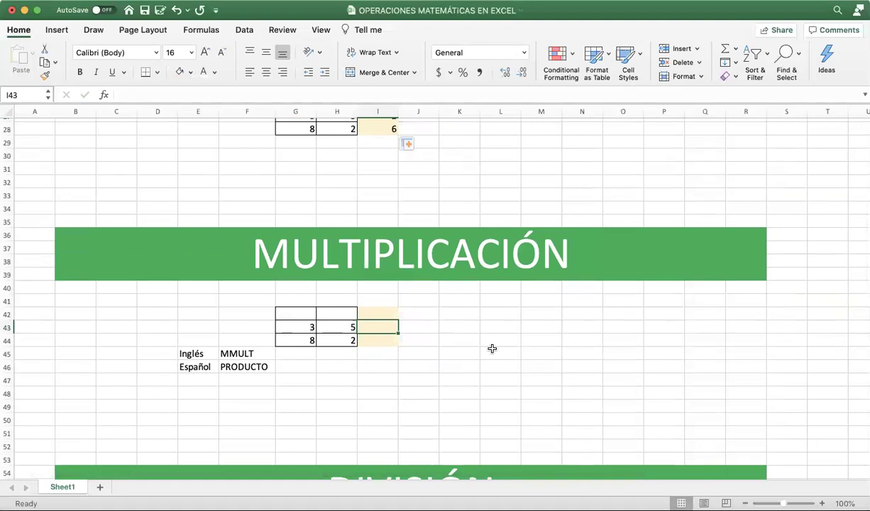
{"action": "type", "text": "="}
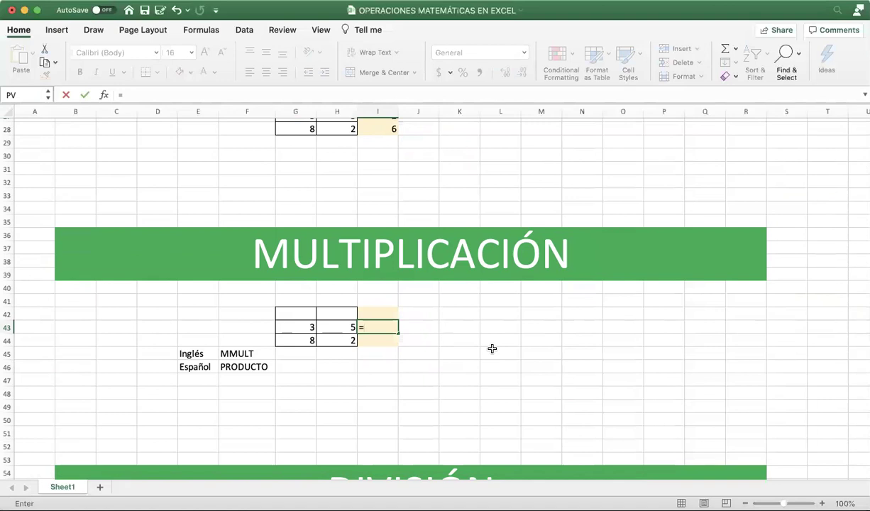
{"action": "key", "text": "Left"}
{"action": "key", "text": "Left"}
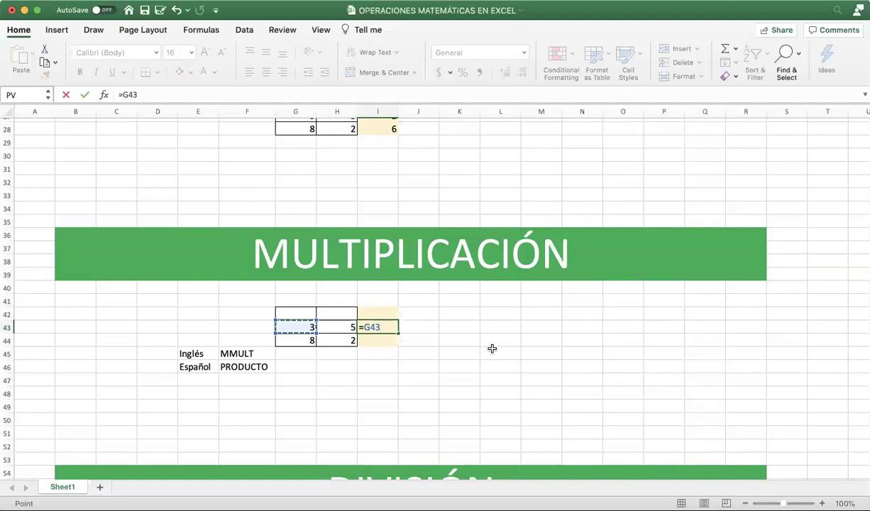
{"action": "type", "text": "*"}
{"action": "left_click", "coordinate": [340, 326]}
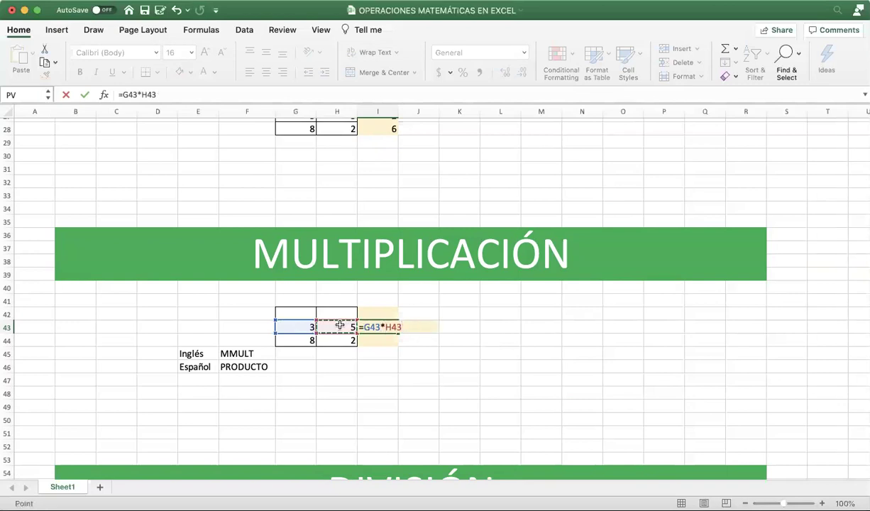
{"action": "key", "text": "Return"}
Try entering =MMULT(G44:H44) in I44, which raises a too-few-arguments alert.
{"action": "type", "text": "=M"}
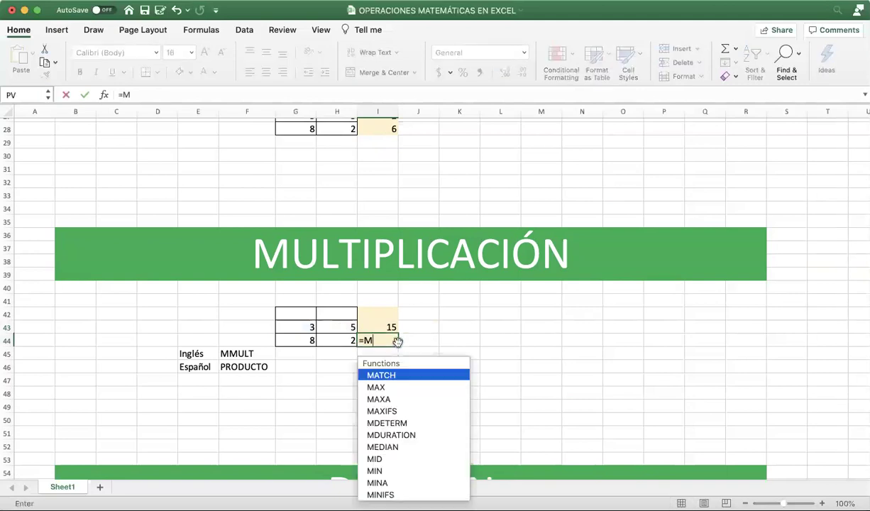
{"action": "type", "text": "MU"}
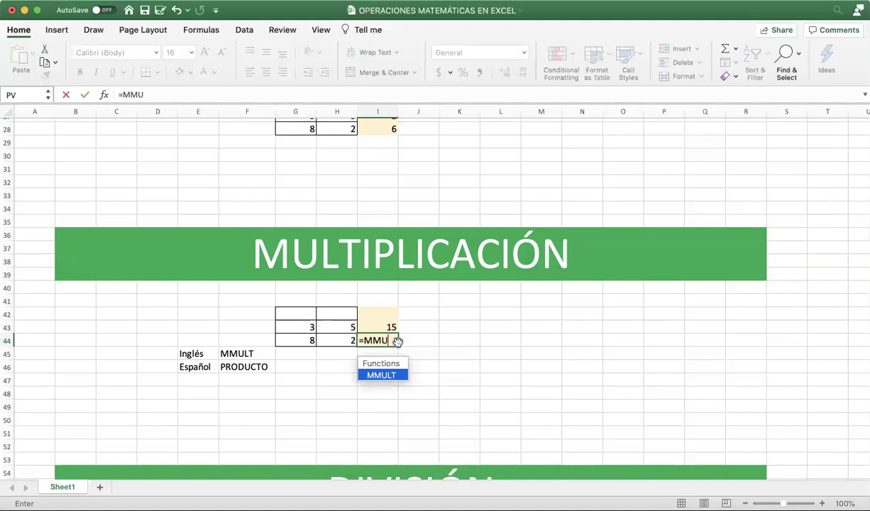
{"action": "type", "text": "LT"}
{"action": "type", "text": "("}
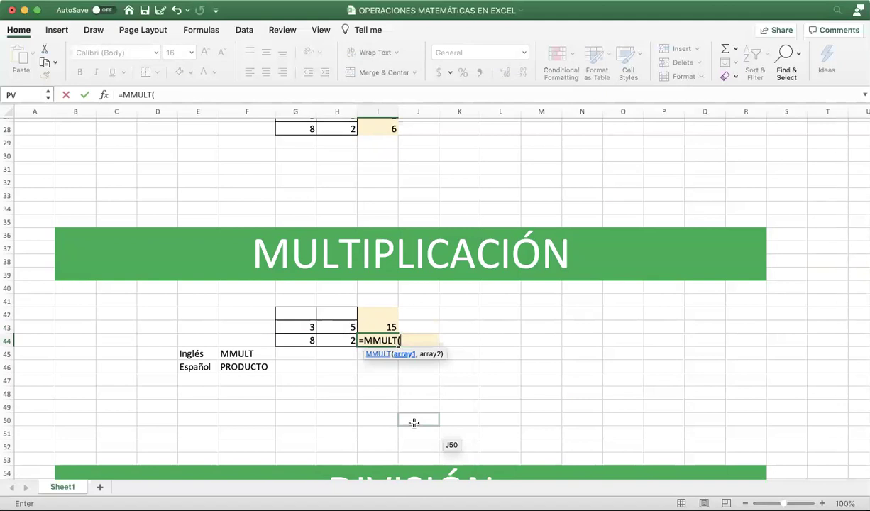
{"action": "left_click_drag", "start_coordinate": [312, 340], "coordinate": [331, 341]}
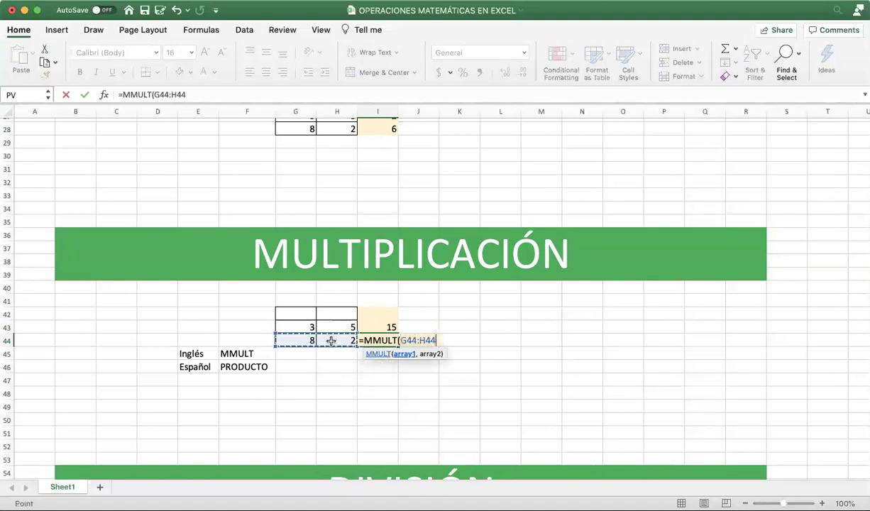
{"action": "type", "text": ")"}
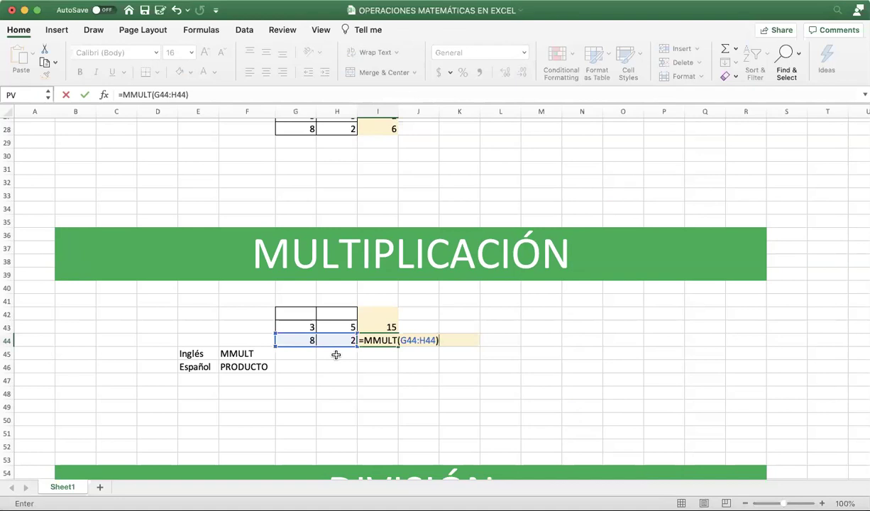
{"action": "key", "text": "Return"}
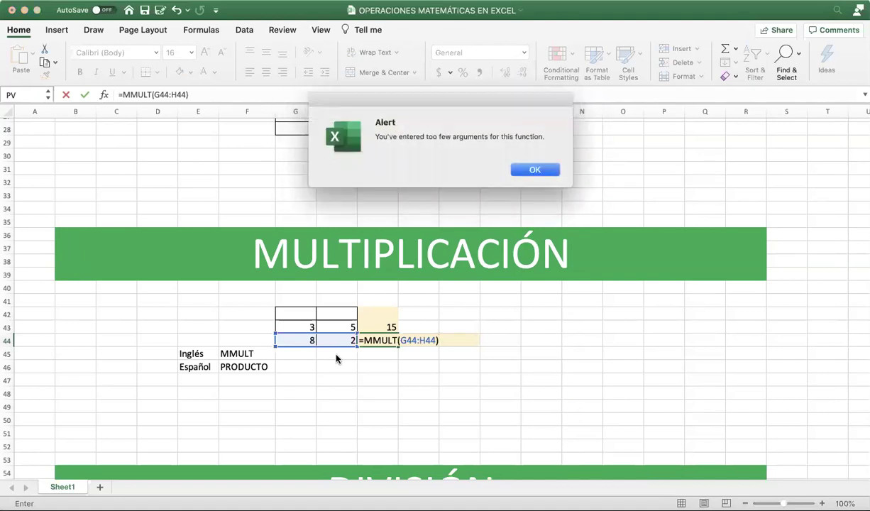
Dismiss the alert and replace the colon with a comma in the I44 formula.
{"action": "key", "text": "Return"}
{"action": "key", "text": "Return"}
{"action": "left_click", "coordinate": [535, 170]}
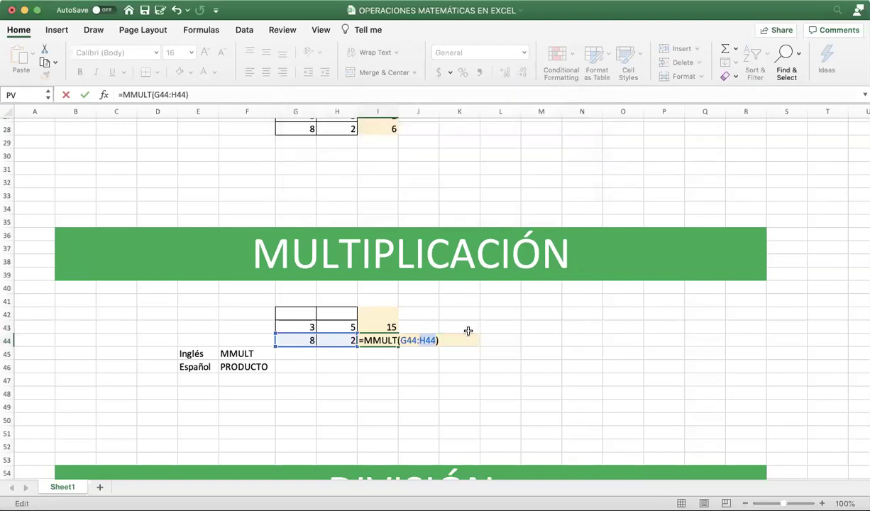
{"action": "left_click", "coordinate": [419, 341]}
{"action": "key", "text": "BackSpace"}
{"action": "type", "text": ","}
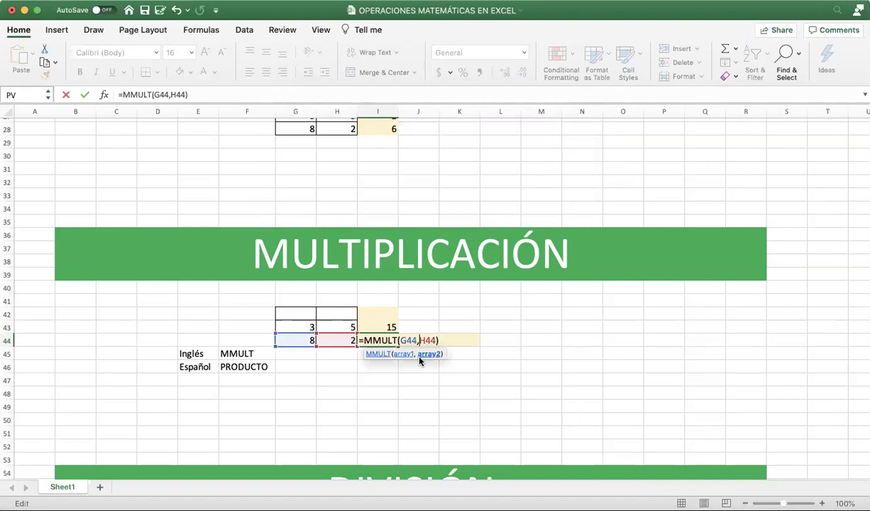
{"action": "key", "text": "Return"}
Re-enter I44 as =MMULT(G44,H44) using G44 and H44 as separate arguments.
{"action": "left_click", "coordinate": [401, 341]}
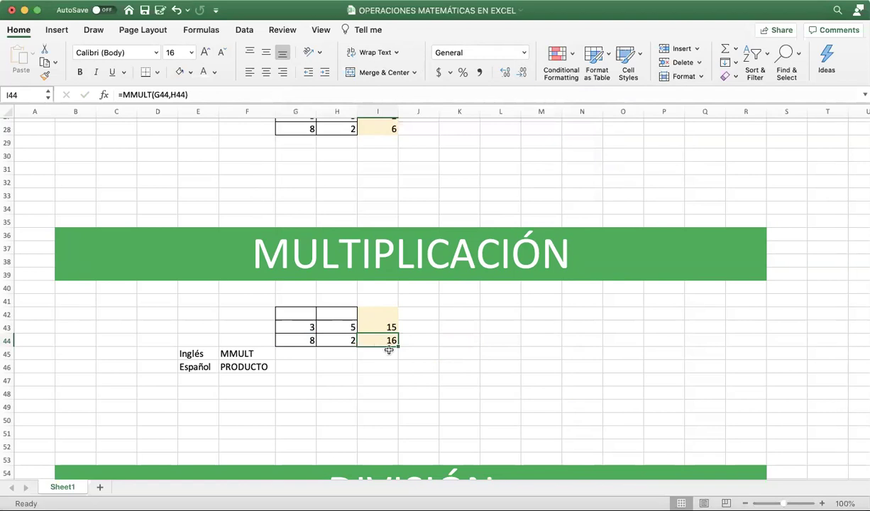
{"action": "type", "text": "=MMULT"}
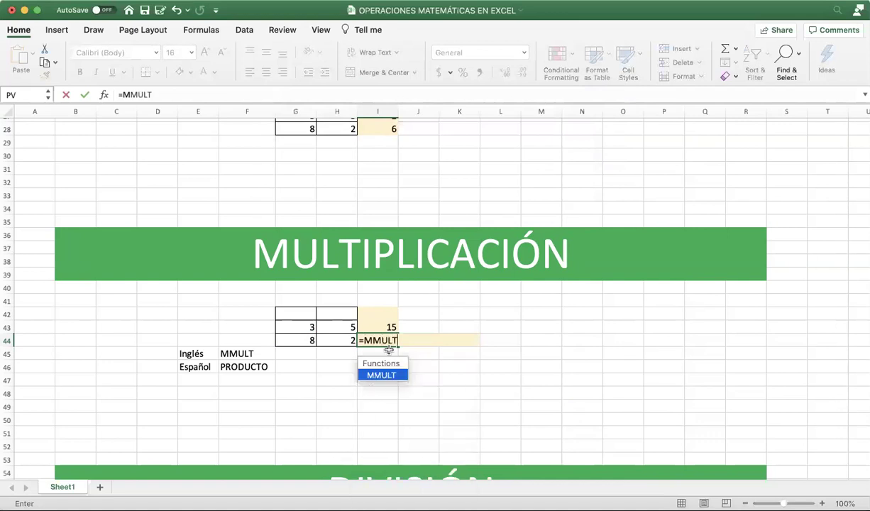
{"action": "type", "text": "("}
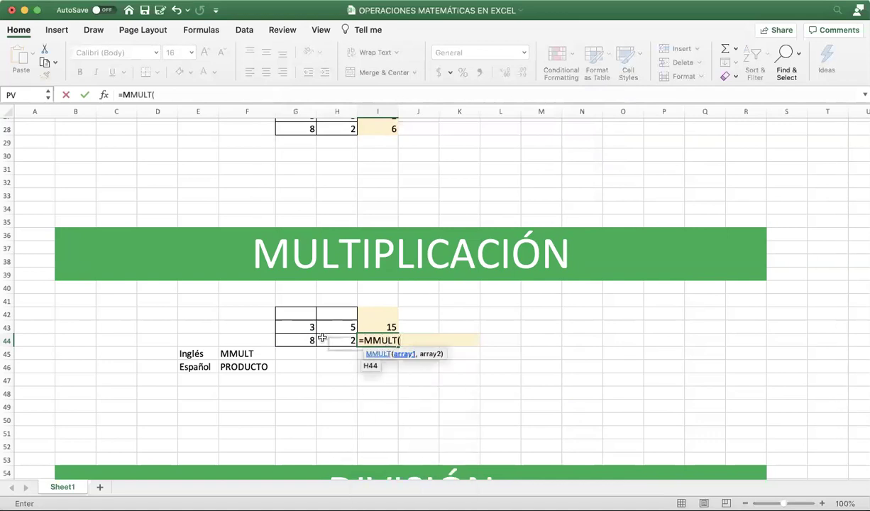
{"action": "left_click", "coordinate": [306, 342]}
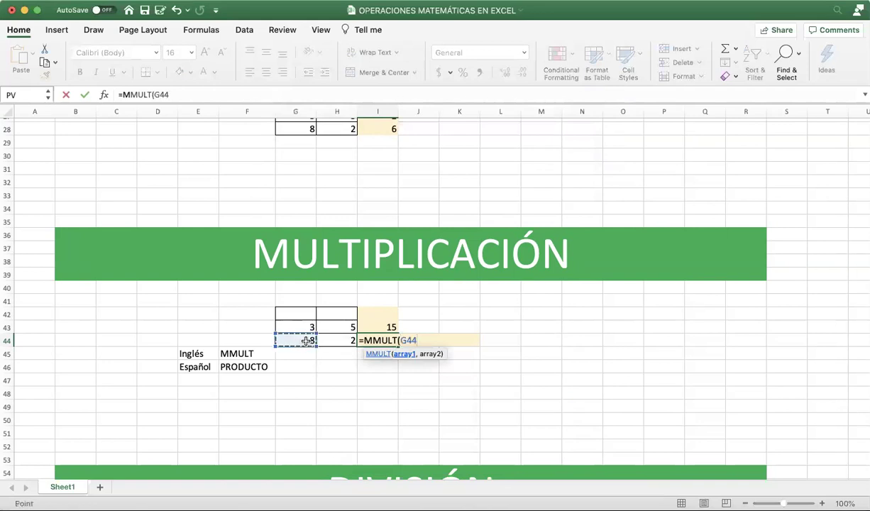
{"action": "type", "text": ","}
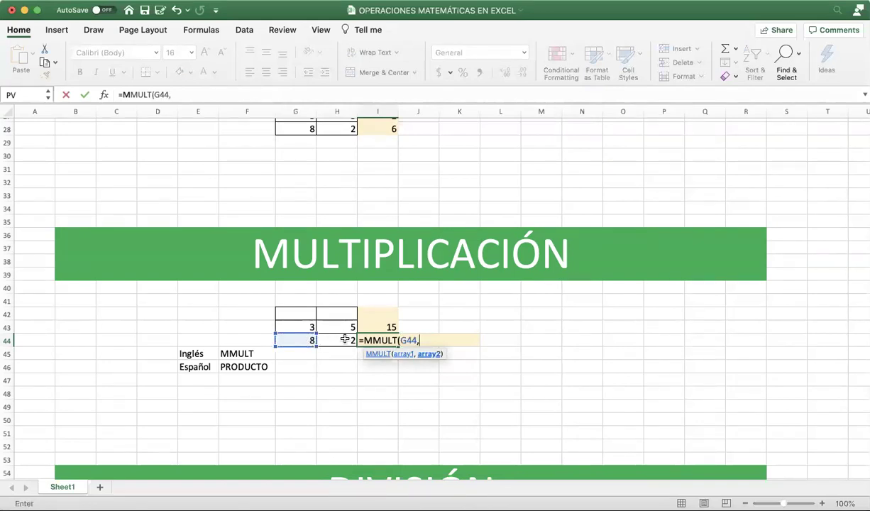
{"action": "left_click", "coordinate": [344, 340]}
{"action": "type", "text": ")"}
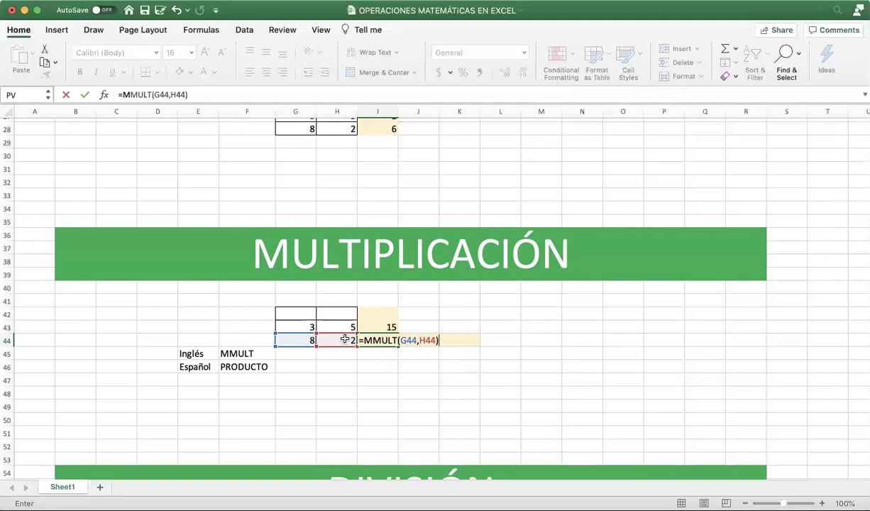
{"action": "key", "text": "Return"}
In the DIVISIÓN section, enter =G61/H61 in I61 so it shows 0.6.
{"action": "scroll", "coordinate": [368, 366], "scroll_direction": "down", "scroll_amount": 1}
{"action": "scroll", "coordinate": [368, 366], "scroll_direction": "down", "scroll_amount": 3}
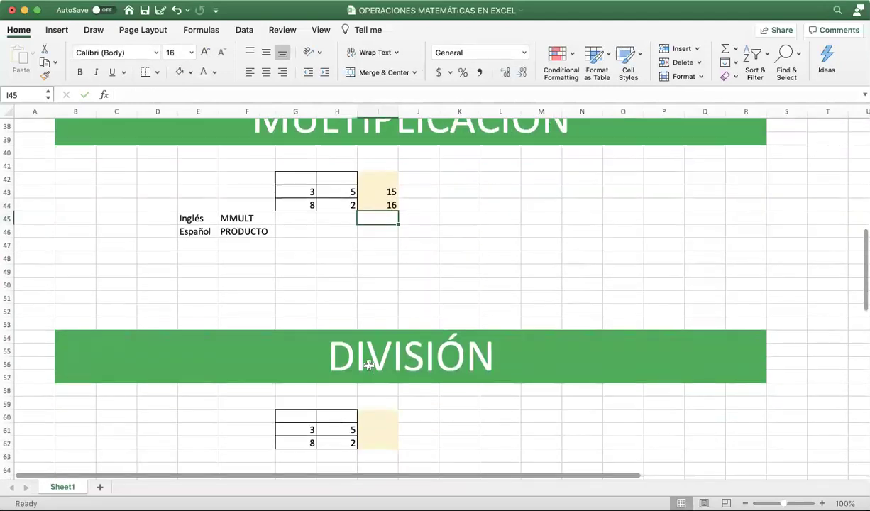
{"action": "scroll", "coordinate": [369, 366], "scroll_direction": "down", "scroll_amount": 3}
{"action": "scroll", "coordinate": [368, 364], "scroll_direction": "down", "scroll_amount": 1}
{"action": "left_click", "coordinate": [376, 313]}
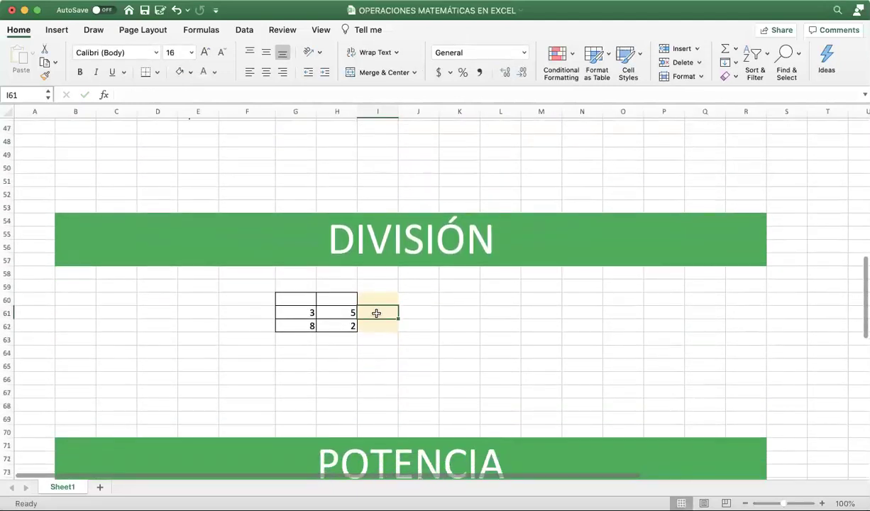
{"action": "type", "text": "="}
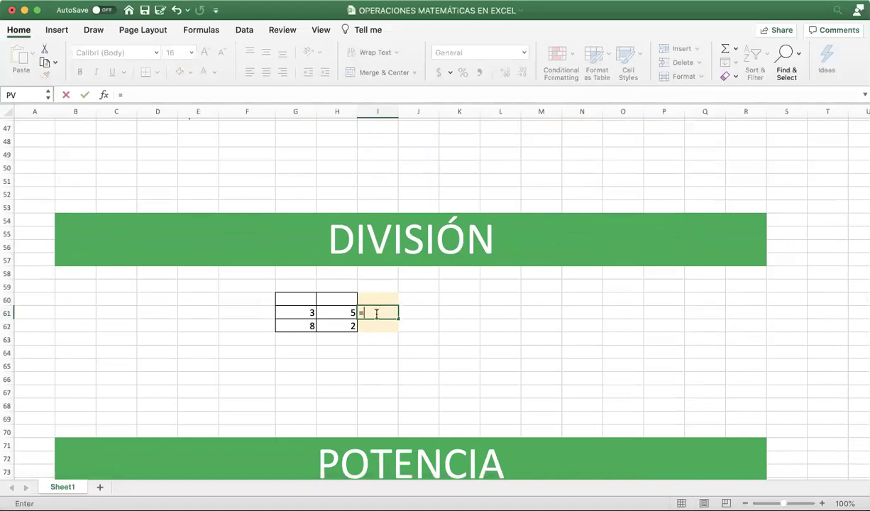
{"action": "key", "text": "Left"}
{"action": "key", "text": "Left"}
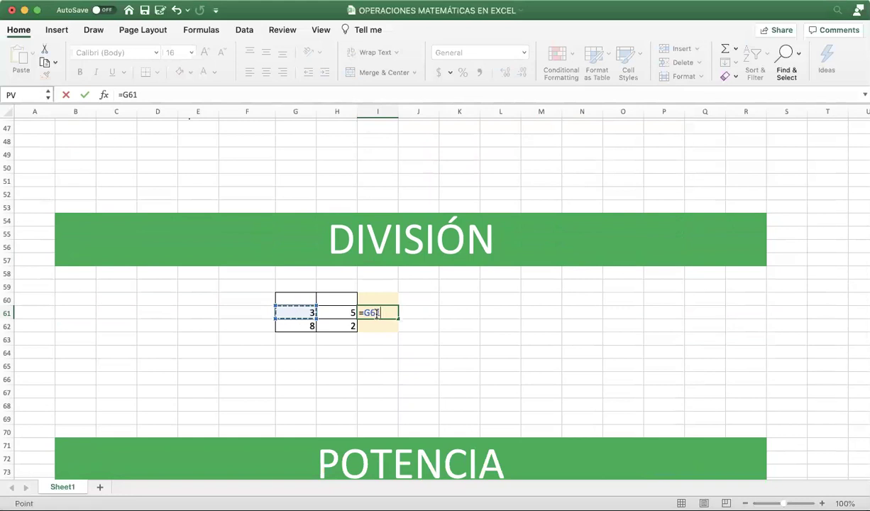
{"action": "type", "text": "/"}
{"action": "left_click", "coordinate": [332, 313]}
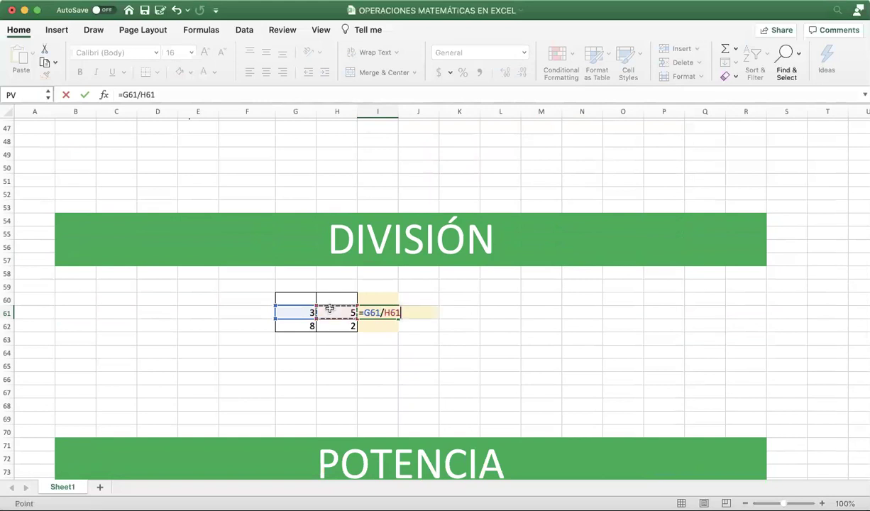
{"action": "key", "text": "Return"}
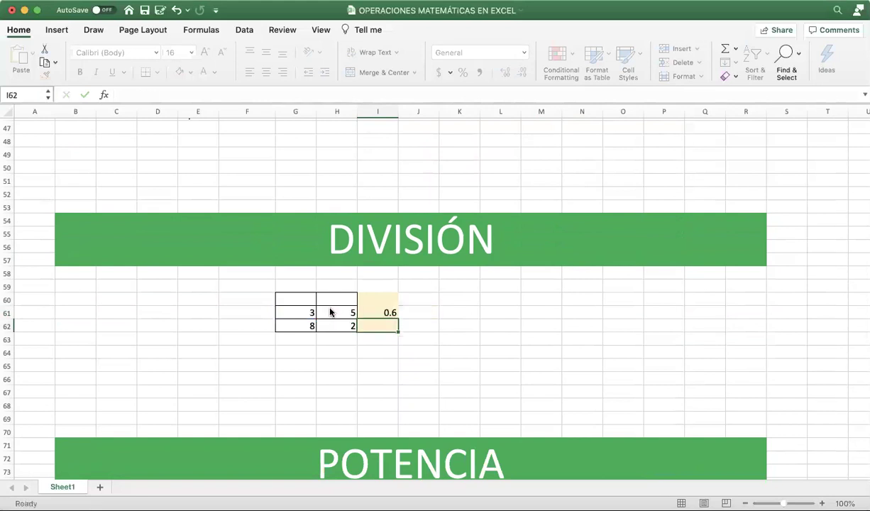
{"action": "key", "text": "Up"}
Enter =G62/H62 in I62 so it shows 4.
{"action": "key", "text": "Down"}
{"action": "type", "text": "="}
{"action": "key", "text": "Left"}
{"action": "key", "text": "Left"}
{"action": "type", "text": "/"}
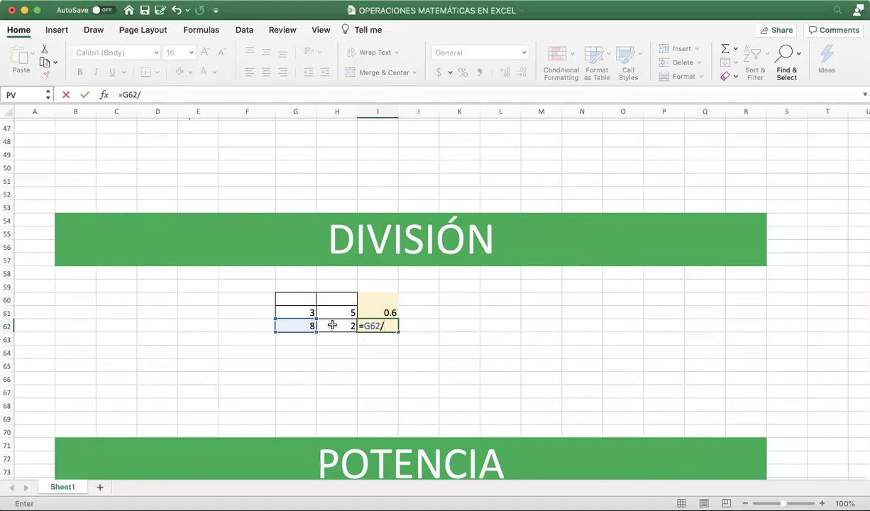
{"action": "left_click", "coordinate": [332, 325]}
{"action": "key", "text": "Return"}
{"action": "key", "text": "Up"}
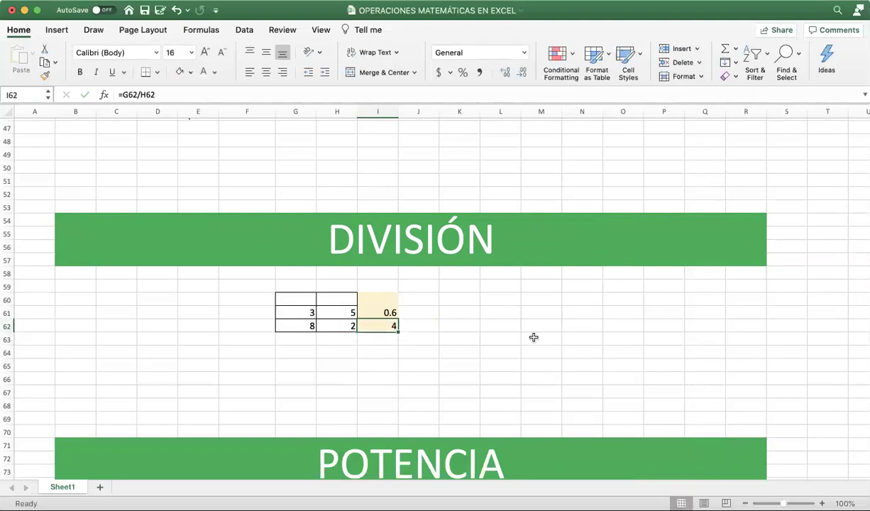
Scroll down to the POTENCIA section and select result cell I78.
{"action": "scroll", "coordinate": [533, 338], "scroll_direction": "down", "scroll_amount": 1}
{"action": "scroll", "coordinate": [533, 337], "scroll_direction": "down", "scroll_amount": 2}
{"action": "scroll", "coordinate": [534, 337], "scroll_direction": "down", "scroll_amount": 2}
{"action": "scroll", "coordinate": [534, 337], "scroll_direction": "down", "scroll_amount": 1}
{"action": "scroll", "coordinate": [534, 337], "scroll_direction": "up", "scroll_amount": 1}
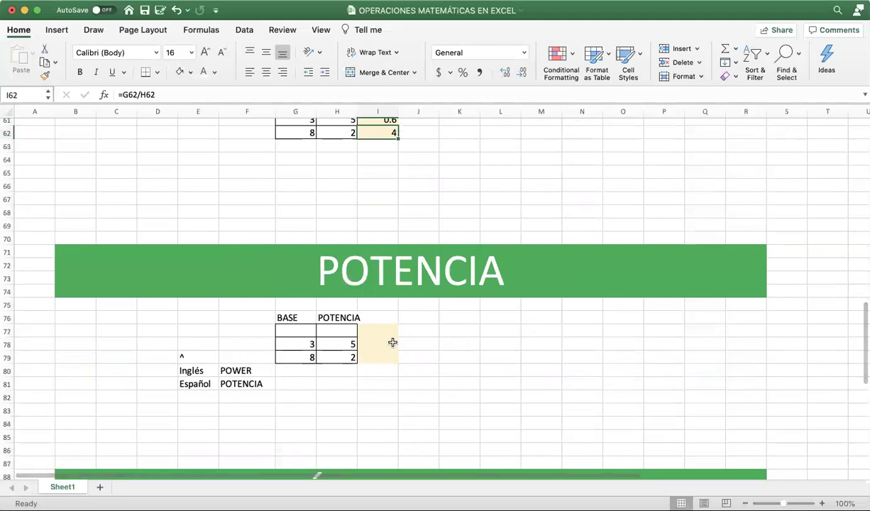
{"action": "left_click", "coordinate": [387, 344]}
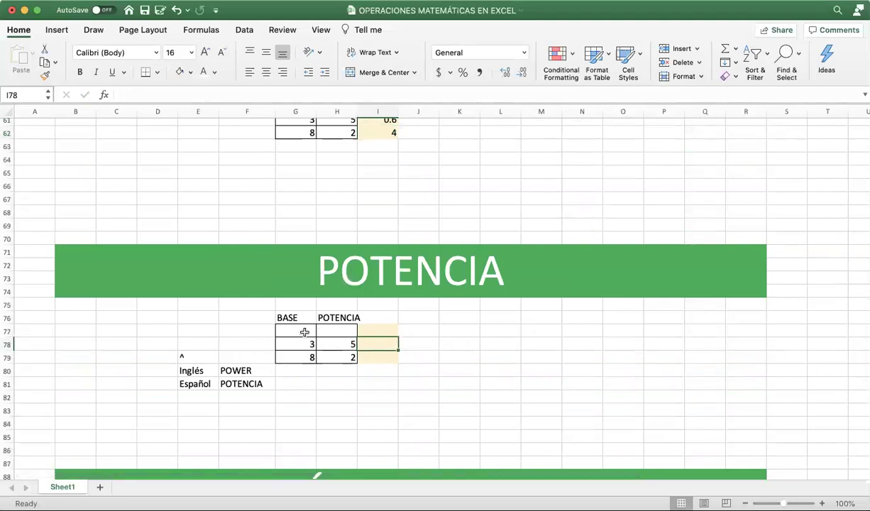
Highlight bases 3 and 8 and exponents 5 and 2, then begin a formula in I78.
{"action": "left_click_drag", "start_coordinate": [304, 344], "coordinate": [303, 358]}
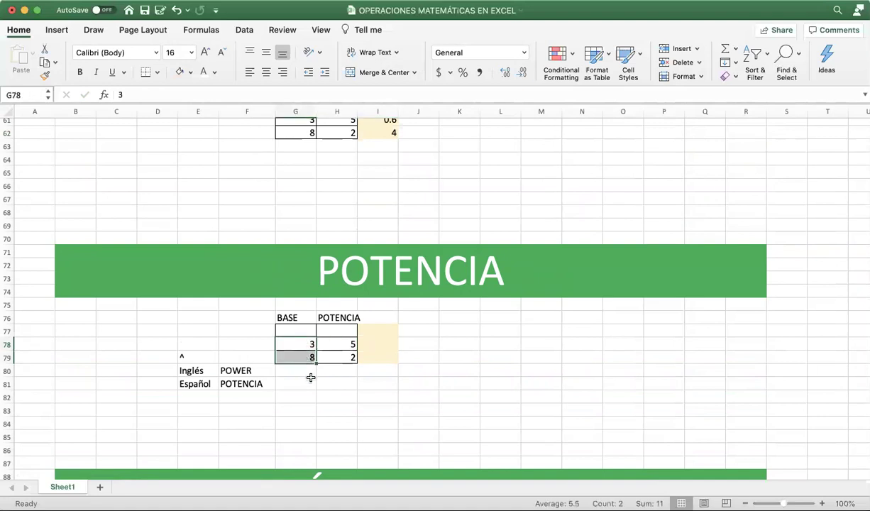
{"action": "left_click", "coordinate": [342, 344]}
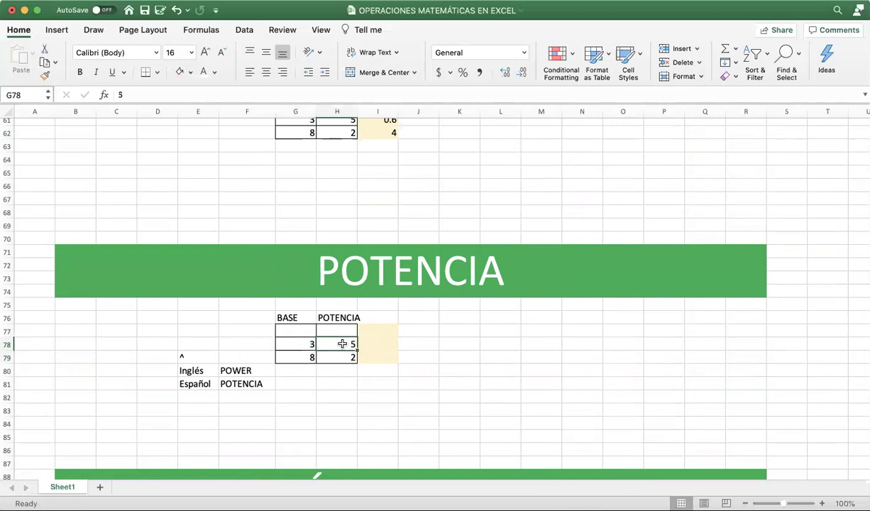
{"action": "left_click_drag", "start_coordinate": [342, 343], "coordinate": [342, 357]}
{"action": "left_click", "coordinate": [388, 341]}
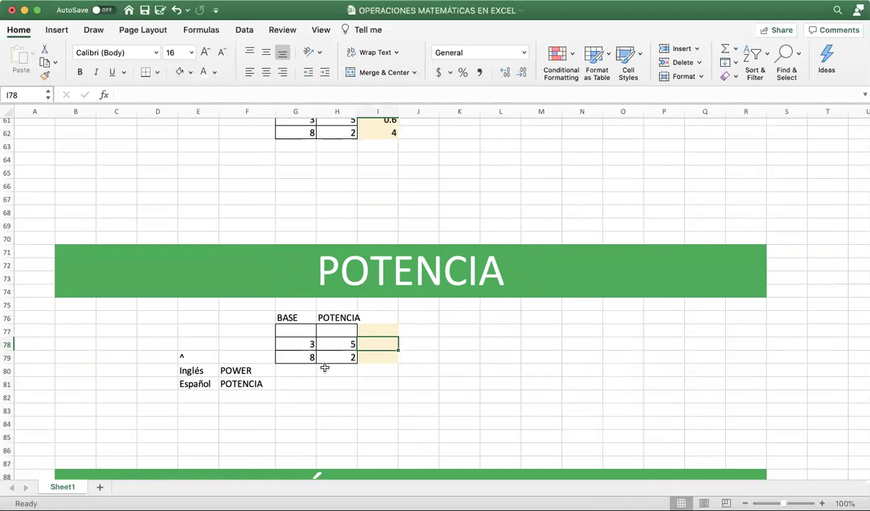
{"action": "left_click_drag", "start_coordinate": [296, 341], "coordinate": [298, 364]}
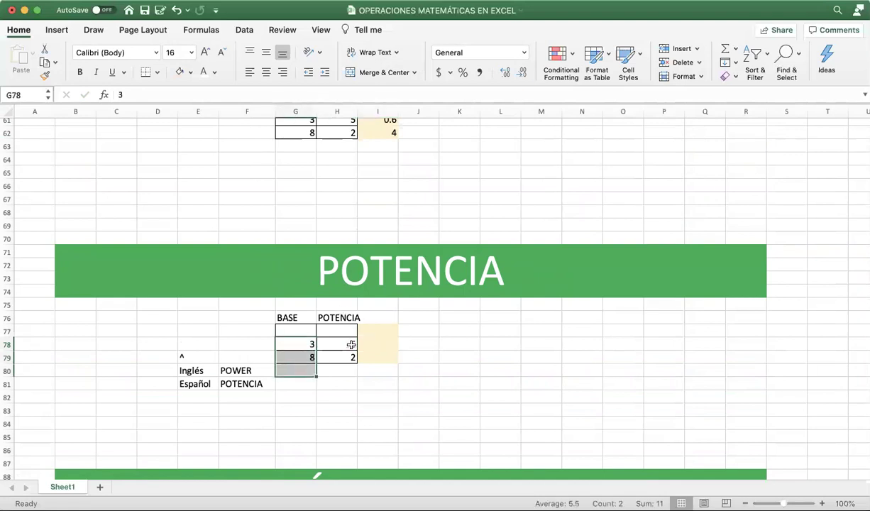
{"action": "left_click_drag", "start_coordinate": [341, 342], "coordinate": [345, 357]}
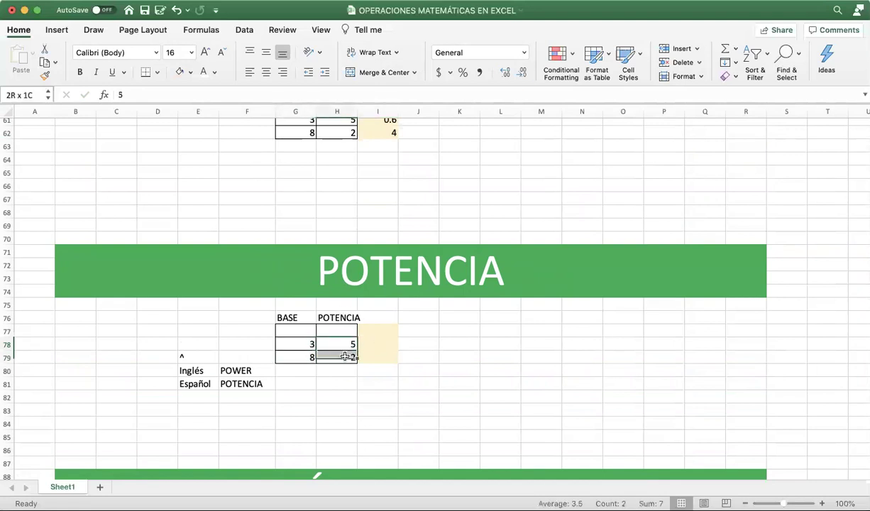
{"action": "left_click", "coordinate": [381, 344]}
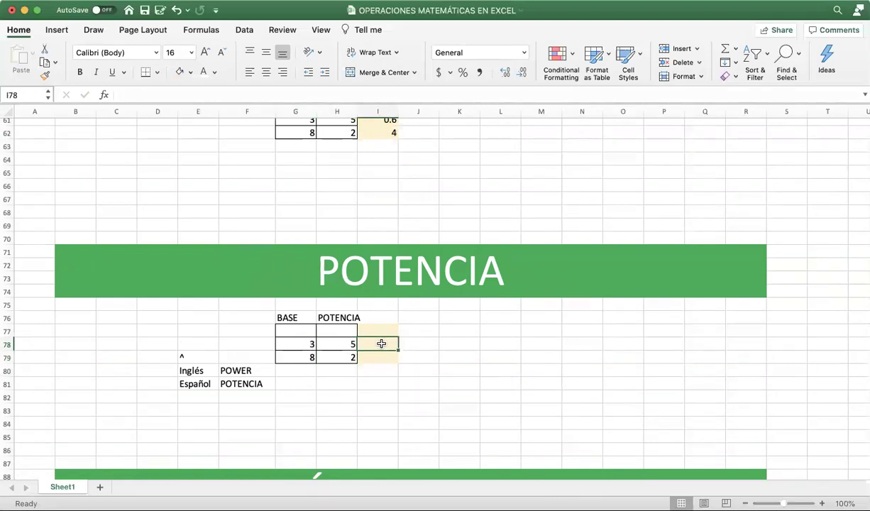
{"action": "type", "text": "="}
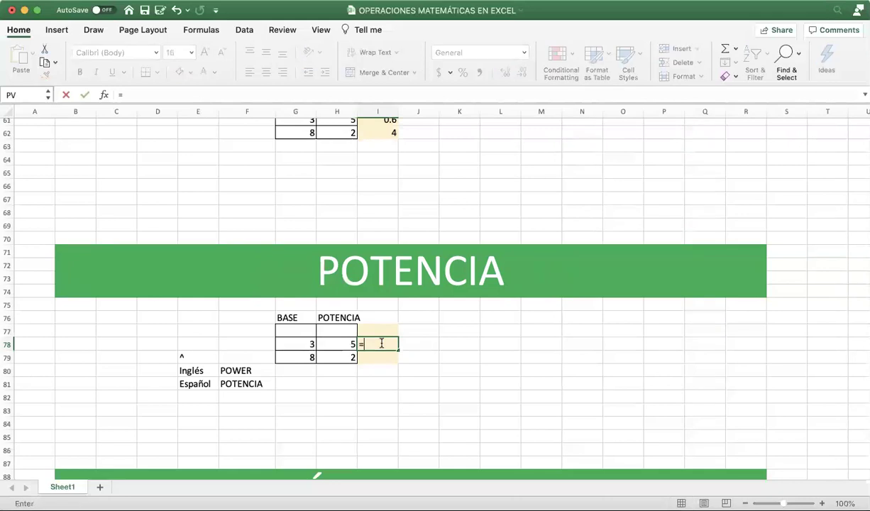
Complete I78 as =G78^H78 so it shows 243.
{"action": "left_click", "coordinate": [298, 344]}
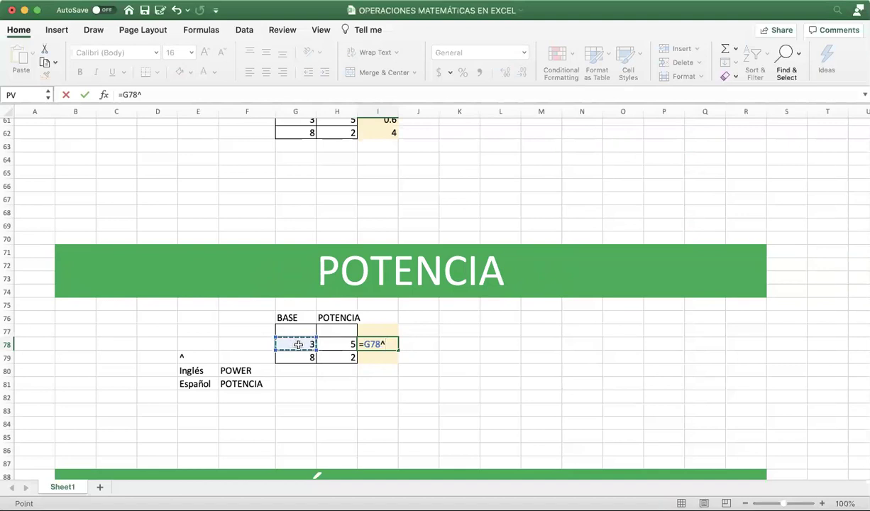
{"action": "left_click", "coordinate": [339, 342]}
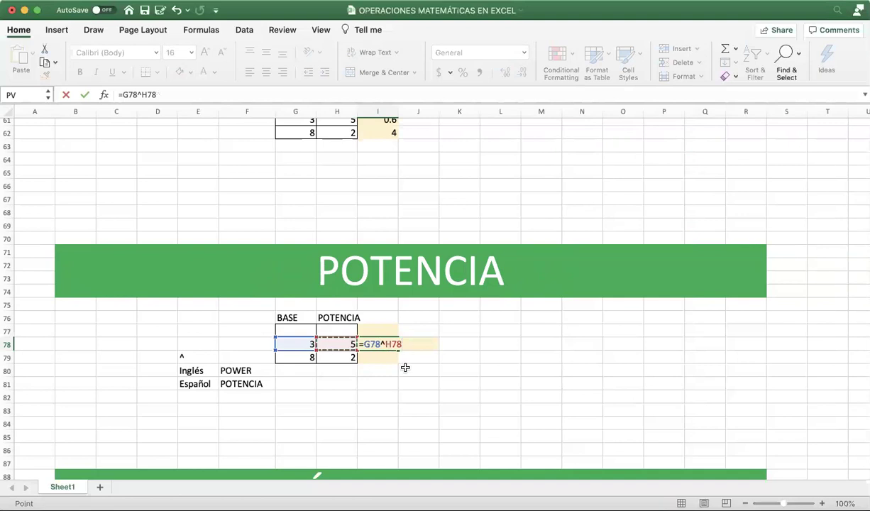
{"action": "key", "text": "Return"}
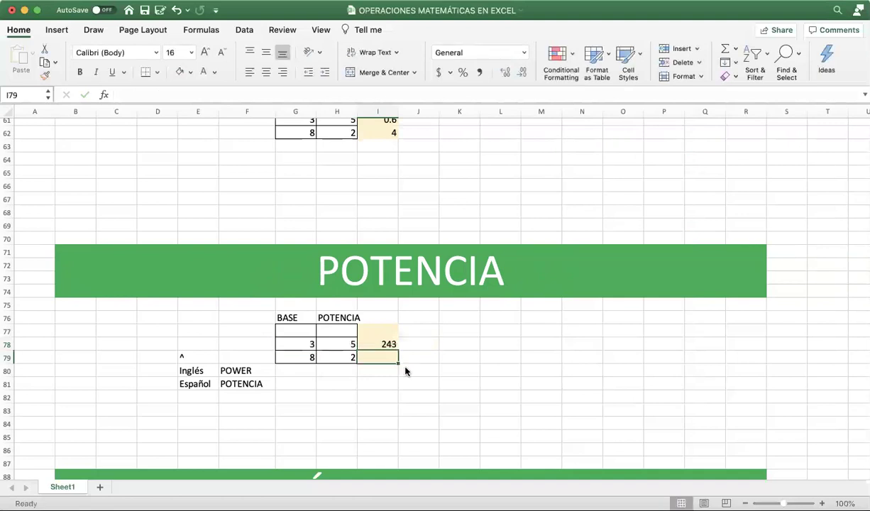
{"action": "key", "text": "Up"}
{"action": "key", "text": "Down"}
Enter =G79^H79 in I79 to show 64, then select the pairs G78:H79.
{"action": "type", "text": "="}
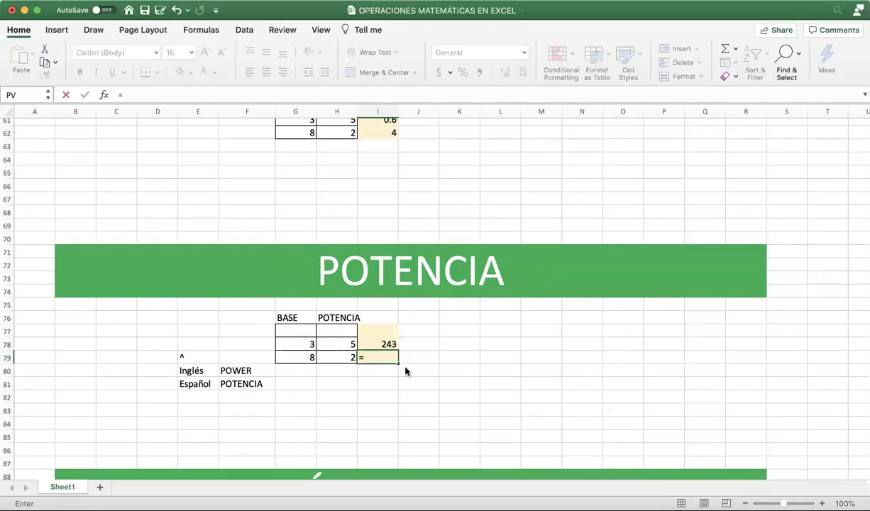
{"action": "key", "text": "Left"}
{"action": "key", "text": "Left"}
{"action": "type", "text": "^"}
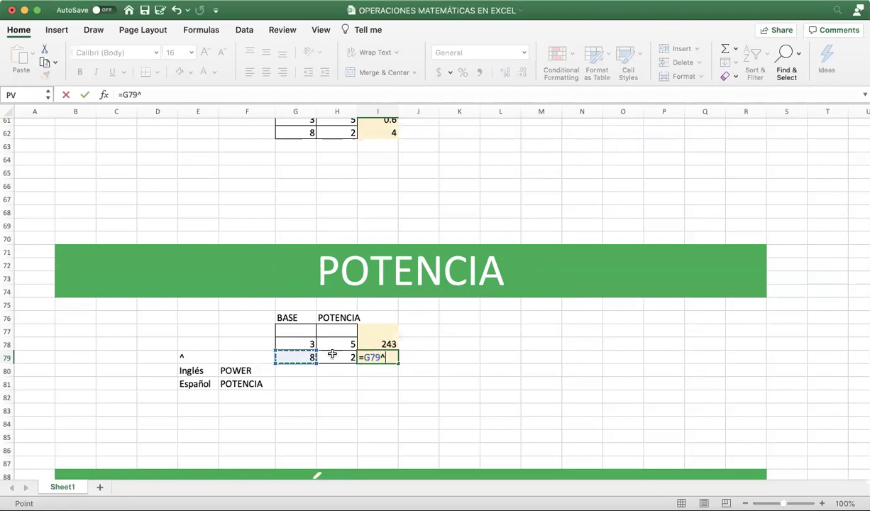
{"action": "left_click", "coordinate": [332, 354]}
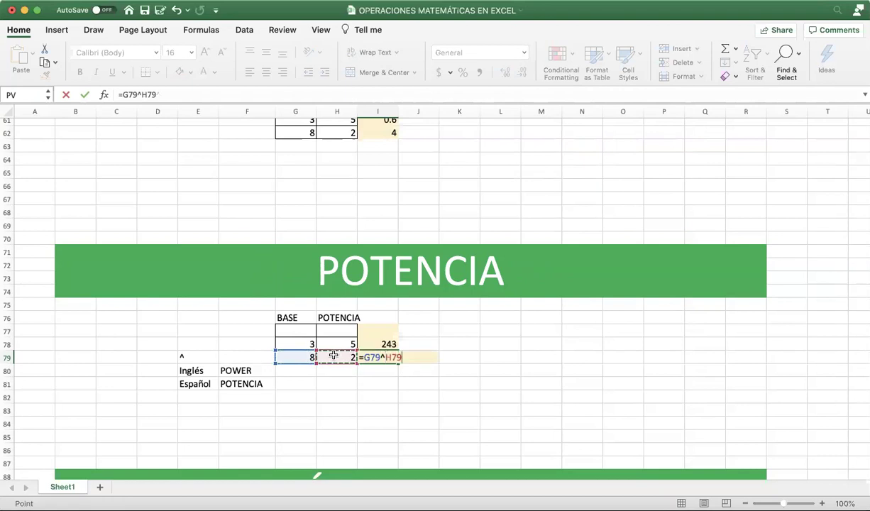
{"action": "key", "text": "Return"}
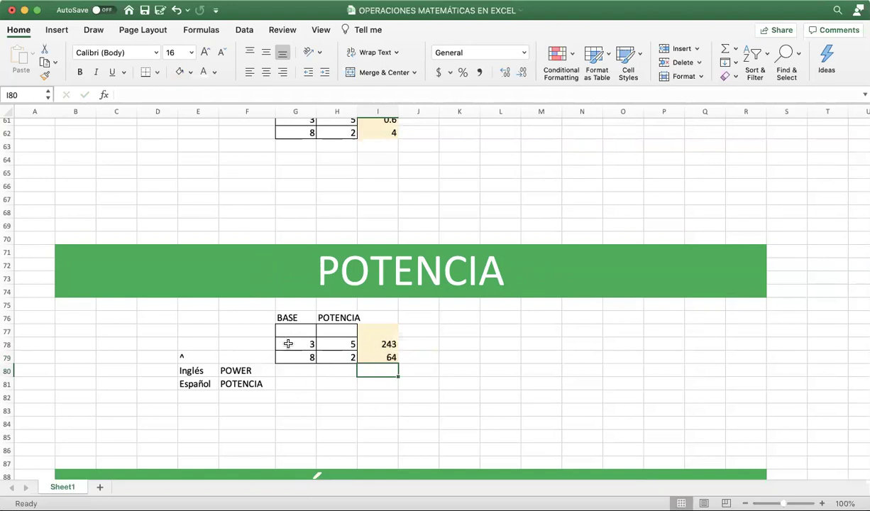
{"action": "left_click_drag", "start_coordinate": [289, 344], "coordinate": [332, 363]}
Copy the base and exponent pairs from G78:H79 into G80:H81.
{"action": "key", "text": "cmd+c"}
{"action": "left_click", "coordinate": [298, 370]}
{"action": "key", "text": "cmd+v"}
Enter =POWER(G80,H80) in I80 so it shows 243.
{"action": "left_click", "coordinate": [377, 371]}
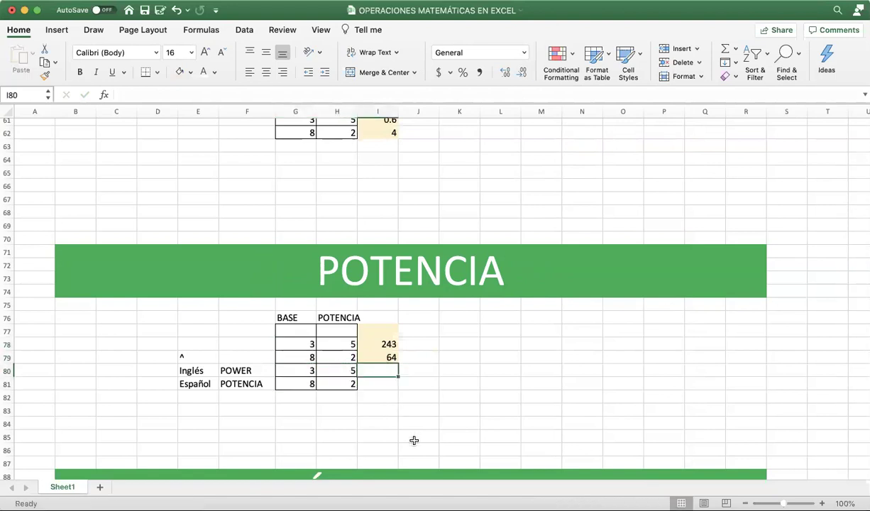
{"action": "type", "text": "="}
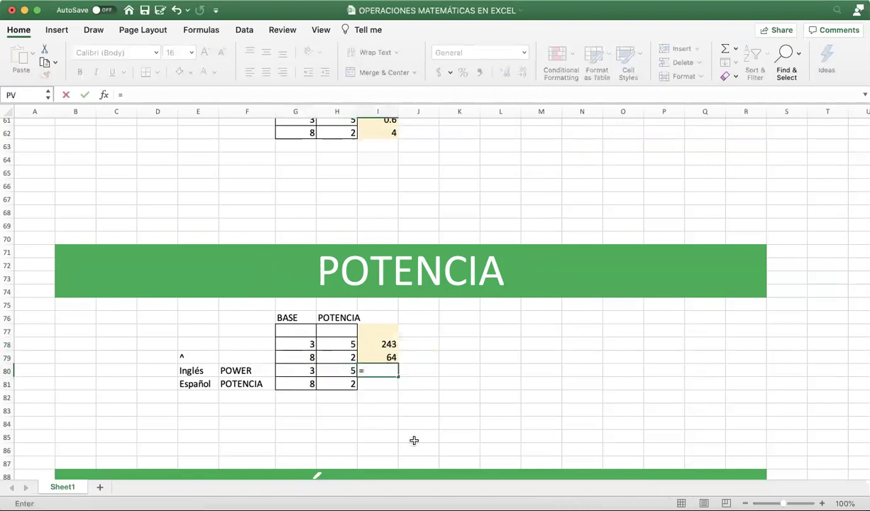
{"action": "type", "text": "POWER"}
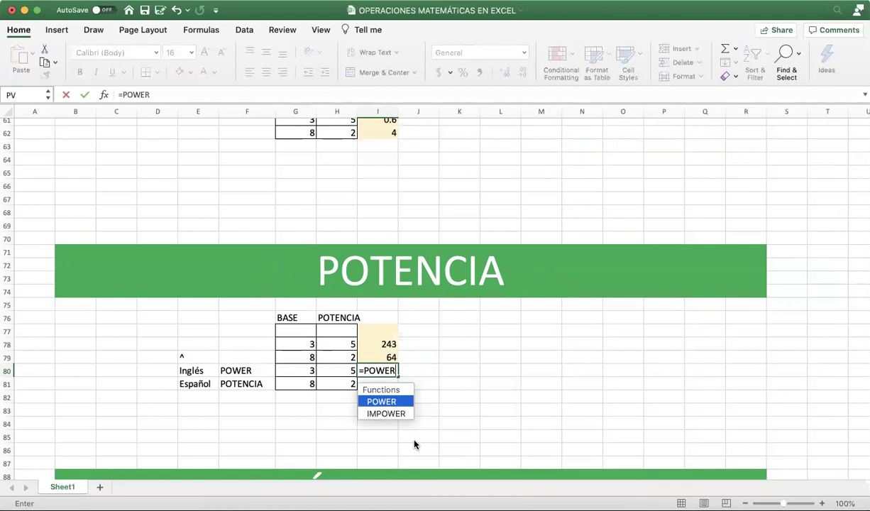
{"action": "type", "text": "("}
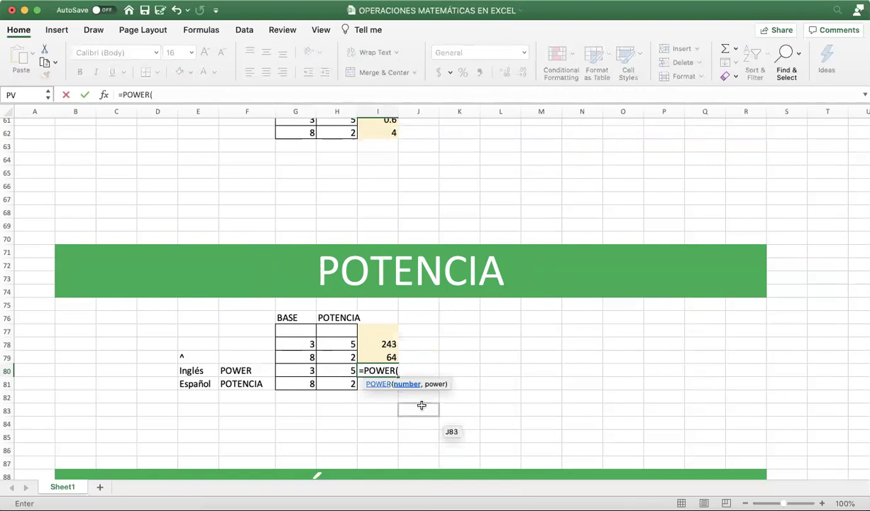
{"action": "left_click", "coordinate": [301, 375]}
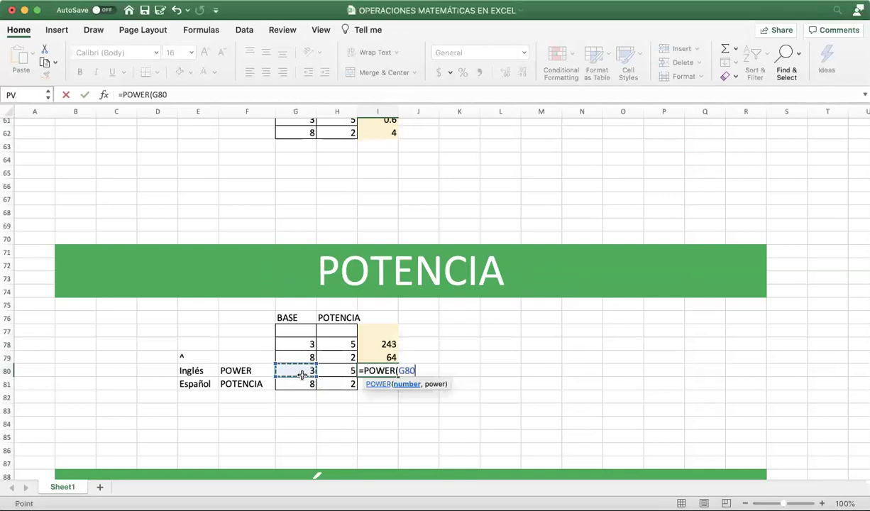
{"action": "type", "text": ","}
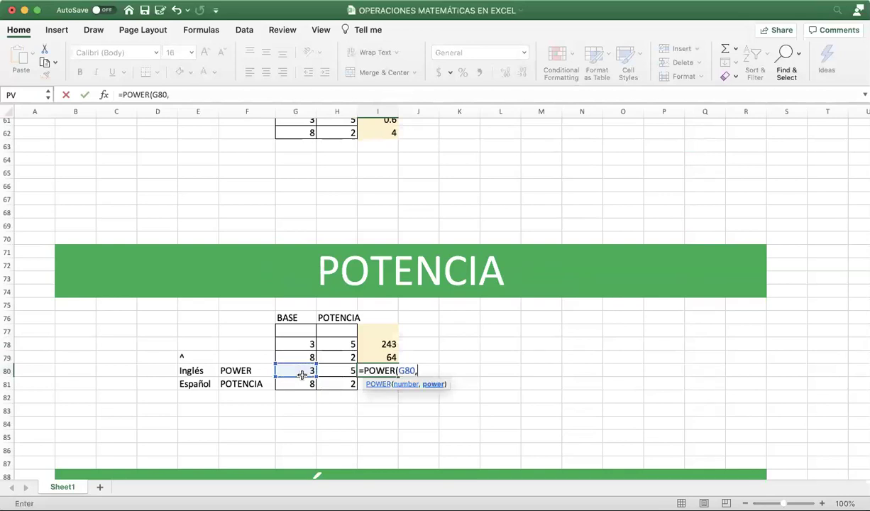
{"action": "left_click", "coordinate": [345, 371]}
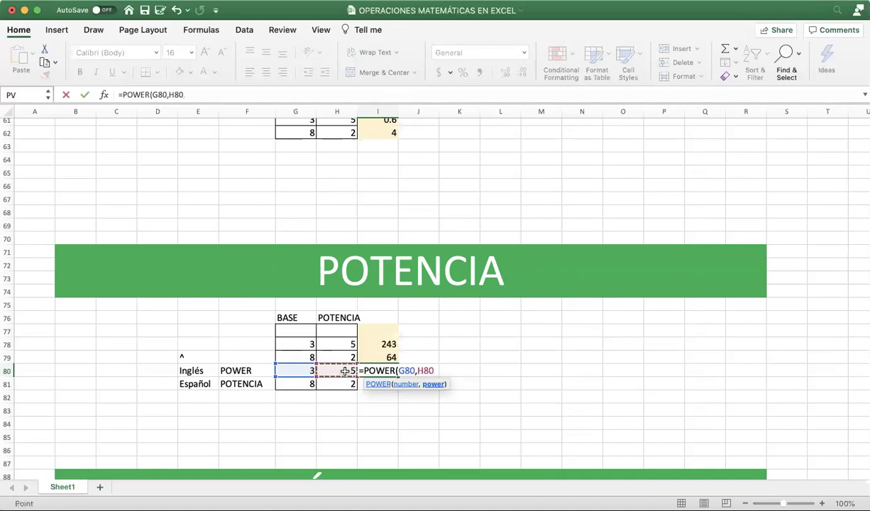
{"action": "type", "text": ")"}
{"action": "key", "text": "Return"}
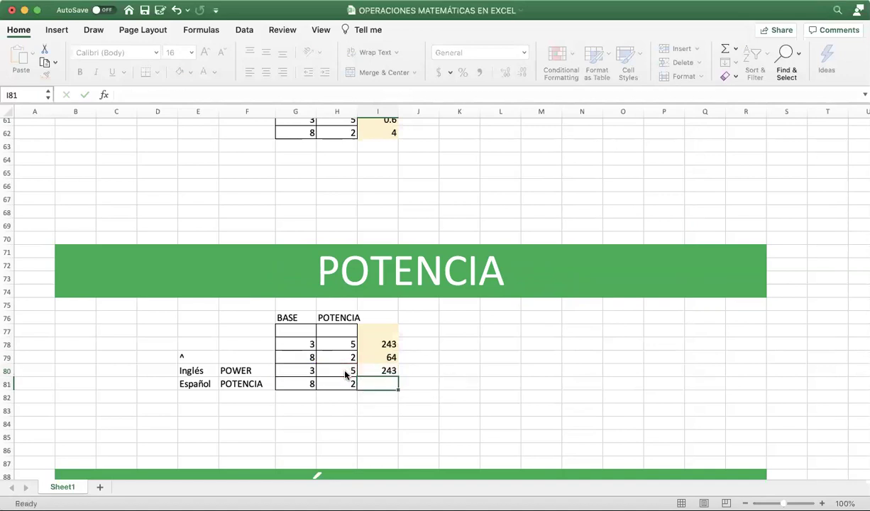
{"action": "key", "text": "Up"}
{"action": "key", "text": "Down"}
Enter =POWER(G81,H81) in I81 for the Español row, giving 64.
{"action": "left_click", "coordinate": [377, 345]}
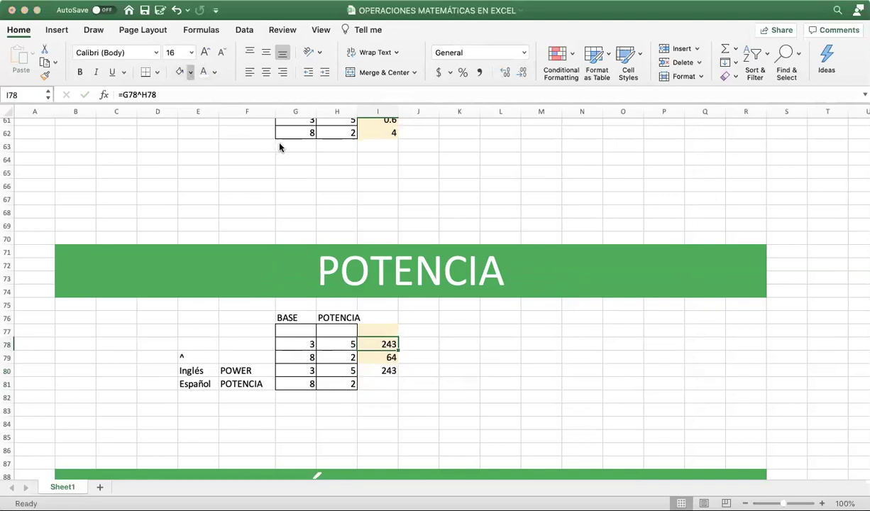
{"action": "left_click", "coordinate": [388, 370]}
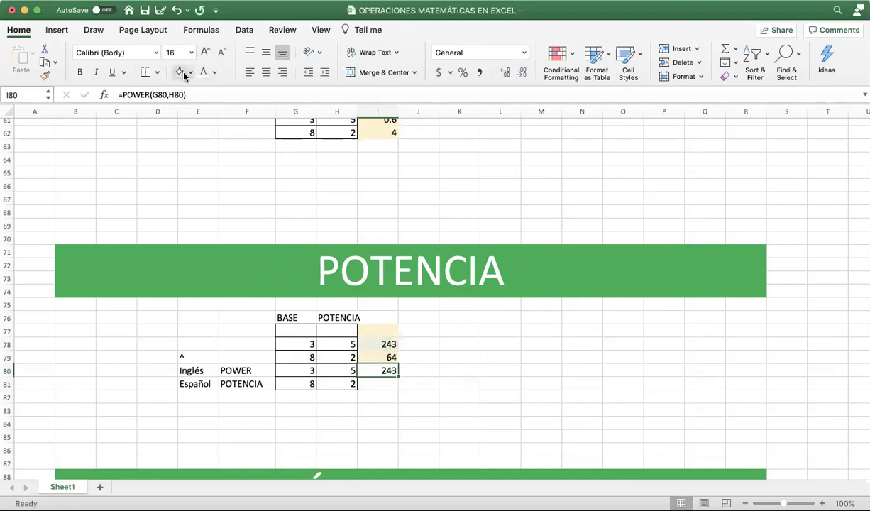
{"action": "left_click", "coordinate": [387, 385]}
{"action": "type", "text": "="}
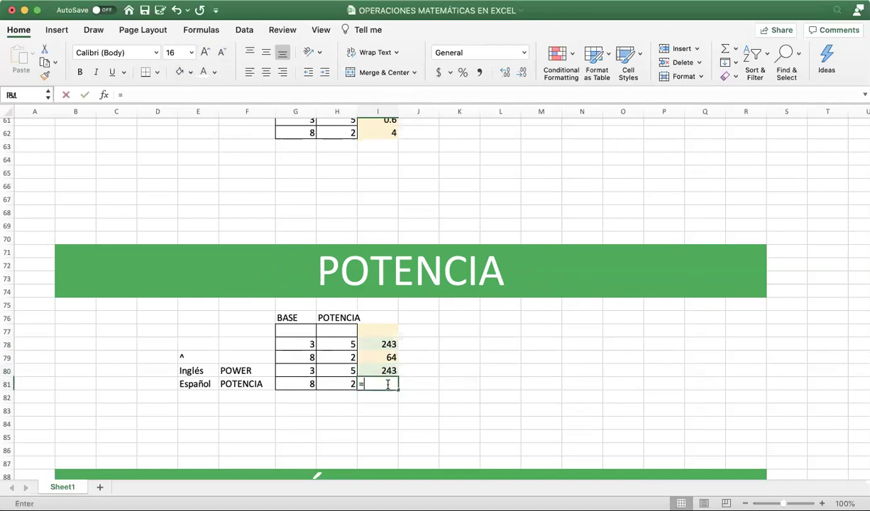
{"action": "type", "text": "P"}
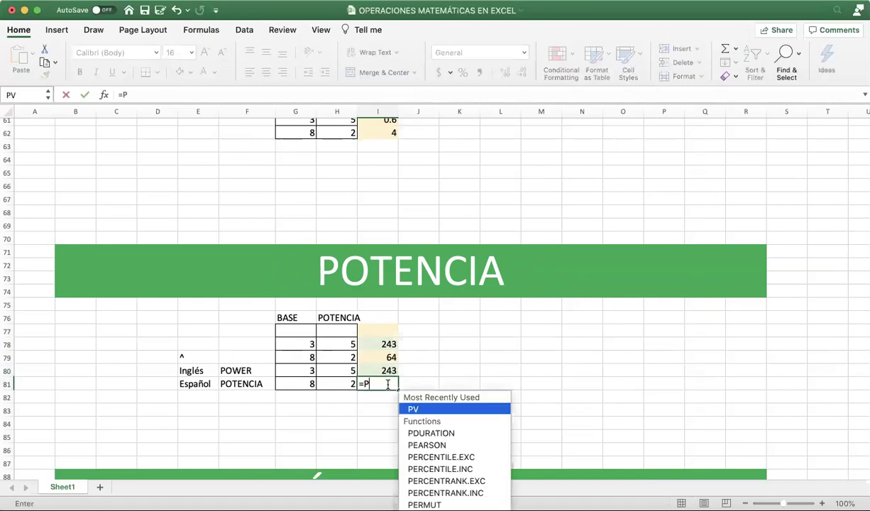
{"action": "type", "text": "OW"}
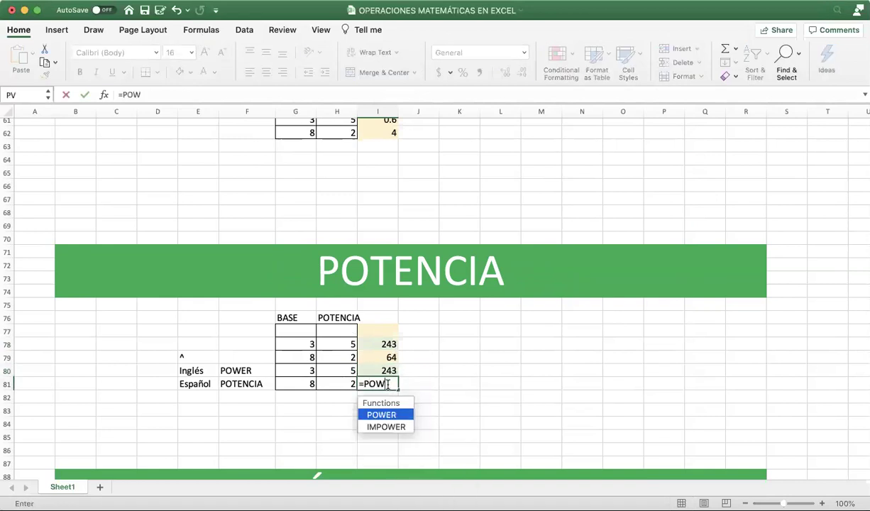
{"action": "type", "text": "ER"}
{"action": "type", "text": "("}
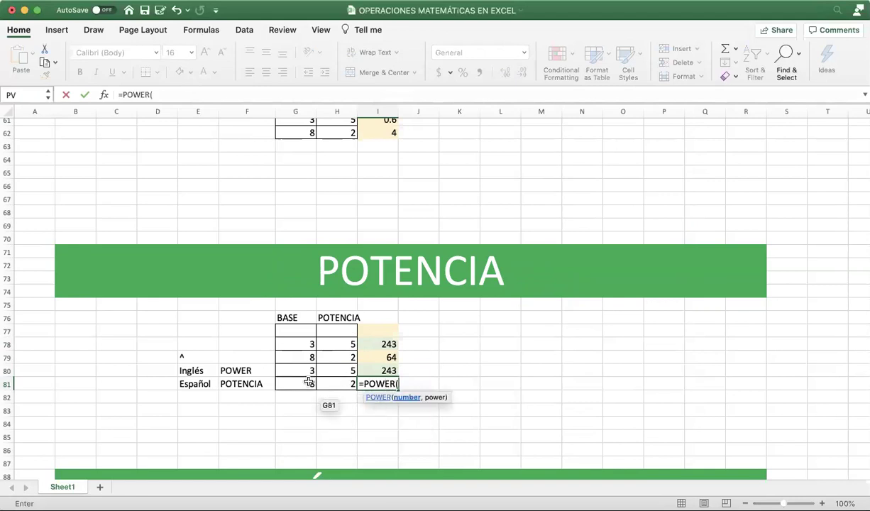
{"action": "left_click", "coordinate": [306, 382]}
{"action": "type", "text": ","}
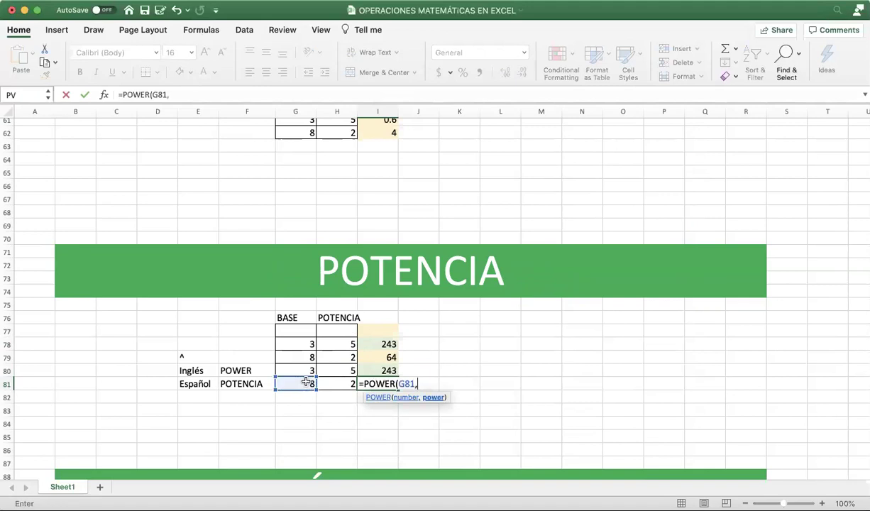
{"action": "left_click", "coordinate": [348, 383]}
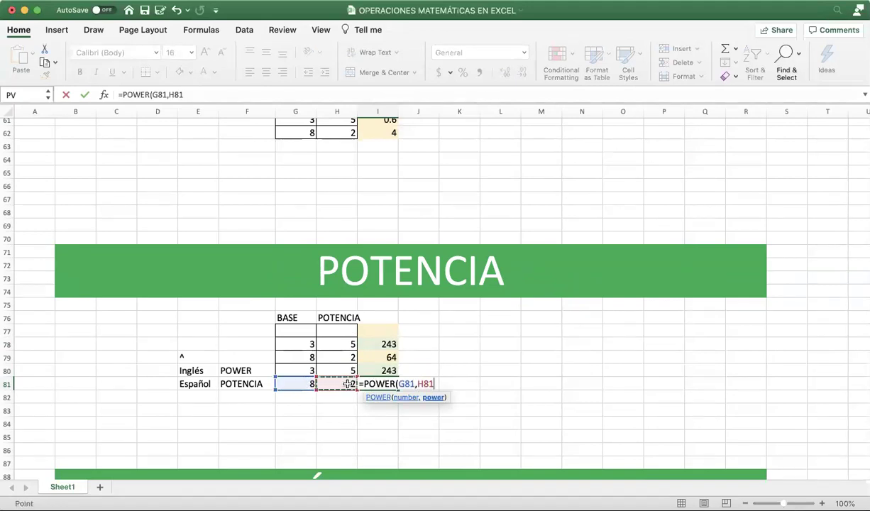
{"action": "type", "text": ")"}
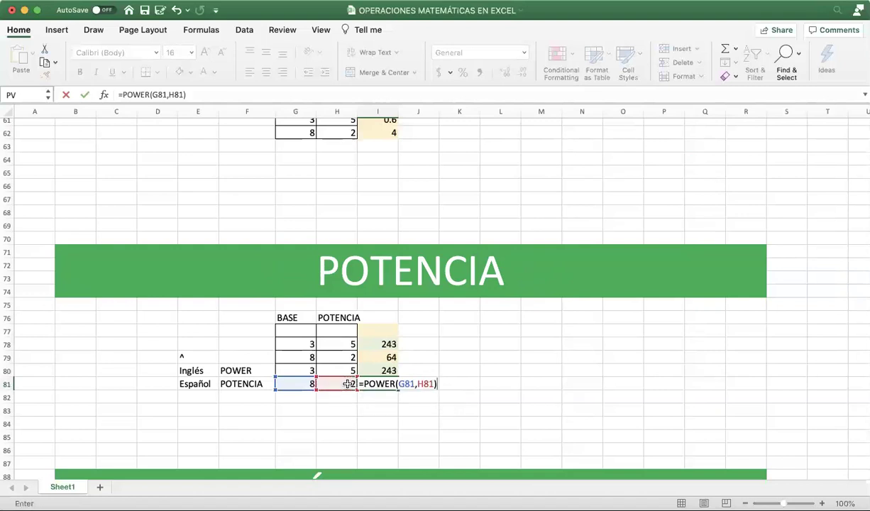
{"action": "key", "text": "Return"}
{"action": "key", "text": "Up"}
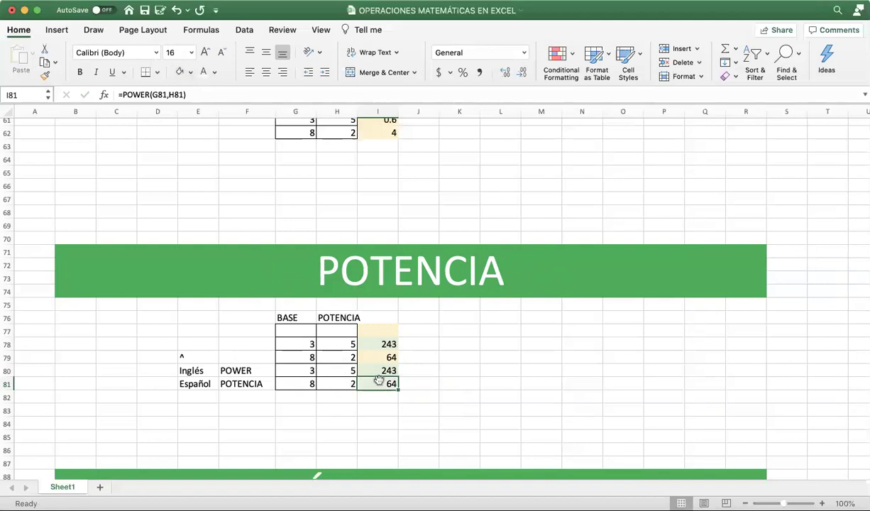
Shade the ^ label cell E79 light green and point out the labelled example rows.
{"action": "left_click", "coordinate": [389, 357]}
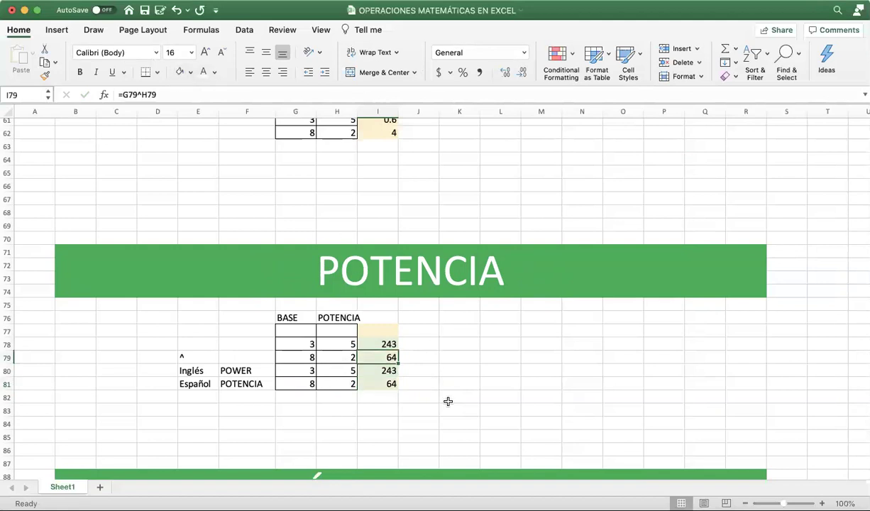
{"action": "left_click", "coordinate": [198, 357]}
{"action": "left_click", "coordinate": [180, 71]}
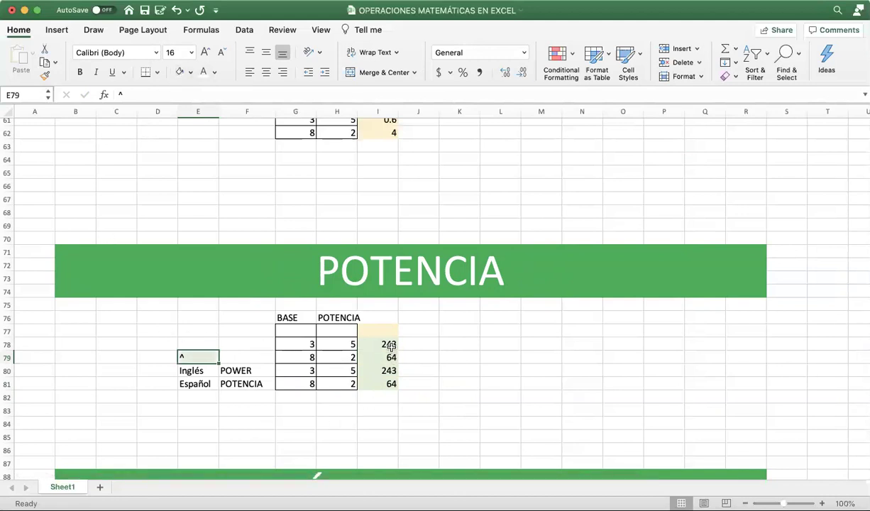
{"action": "left_click_drag", "start_coordinate": [388, 344], "coordinate": [303, 357]}
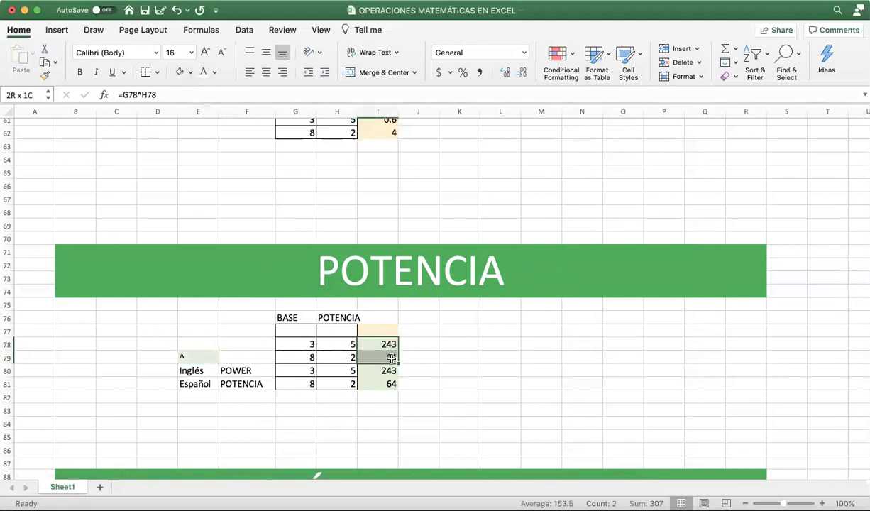
{"action": "left_click", "coordinate": [202, 357]}
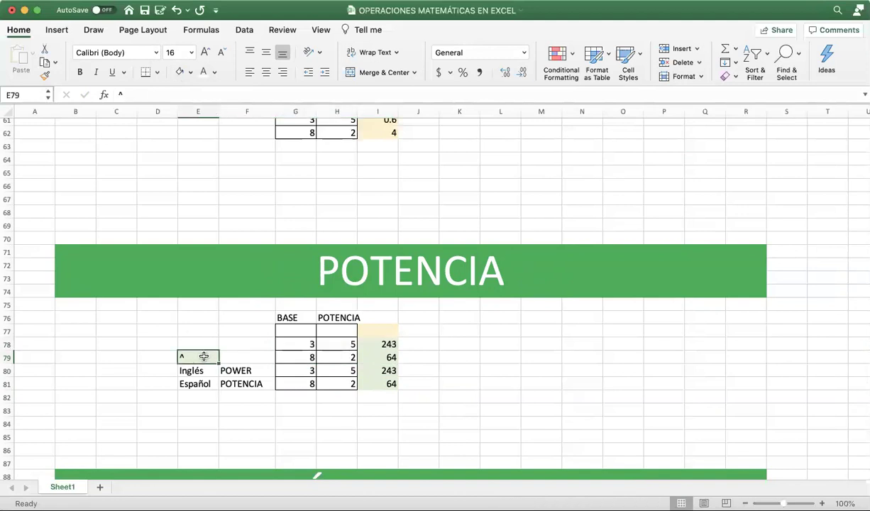
{"action": "left_click", "coordinate": [254, 369]}
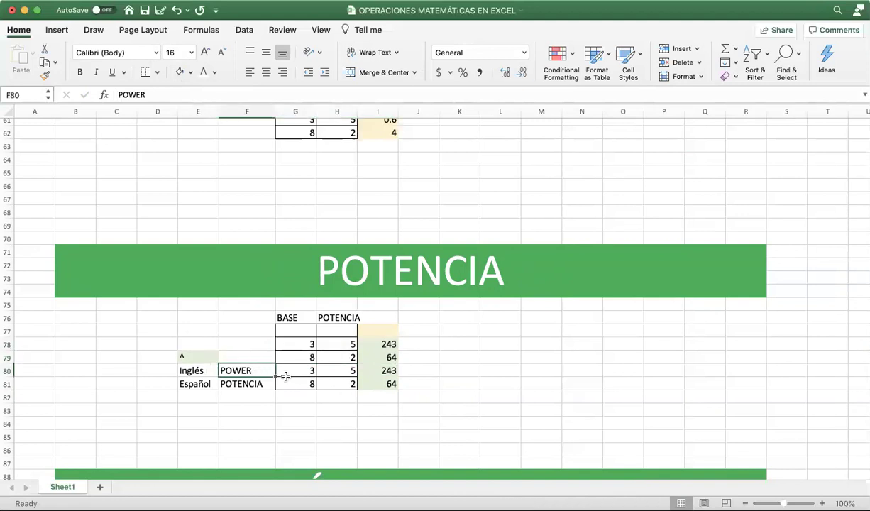
{"action": "left_click_drag", "start_coordinate": [308, 371], "coordinate": [390, 397]}
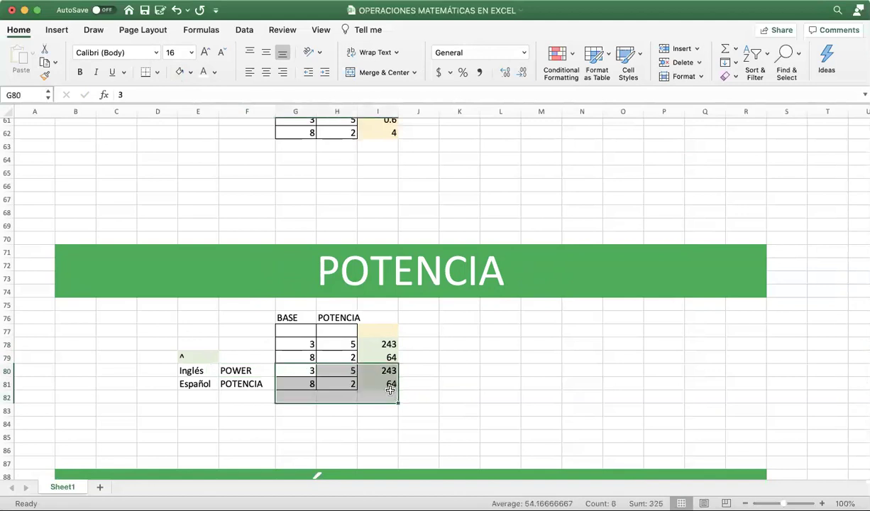
Enter =SQRT(H95) in I95, the result cell beside the 20, without confirming it.
{"action": "scroll", "coordinate": [390, 394], "scroll_direction": "down", "scroll_amount": 3}
{"action": "scroll", "coordinate": [389, 390], "scroll_direction": "down", "scroll_amount": 5}
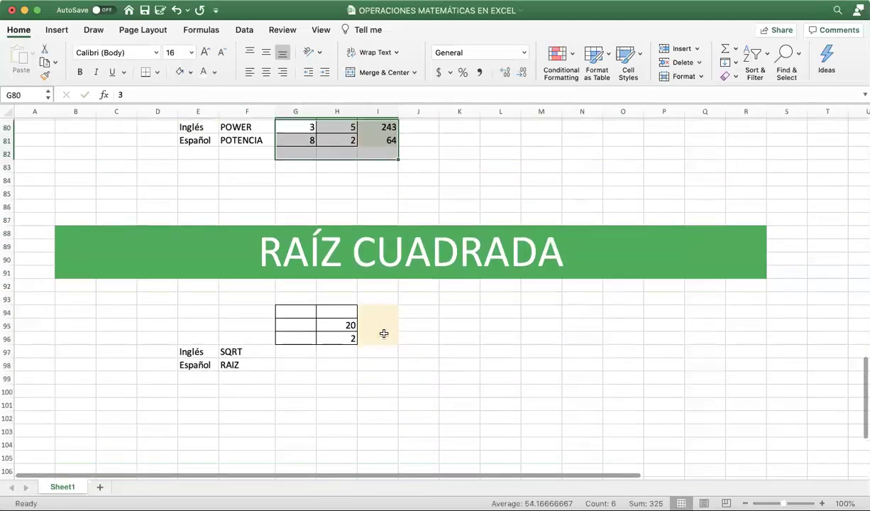
{"action": "left_click", "coordinate": [384, 329]}
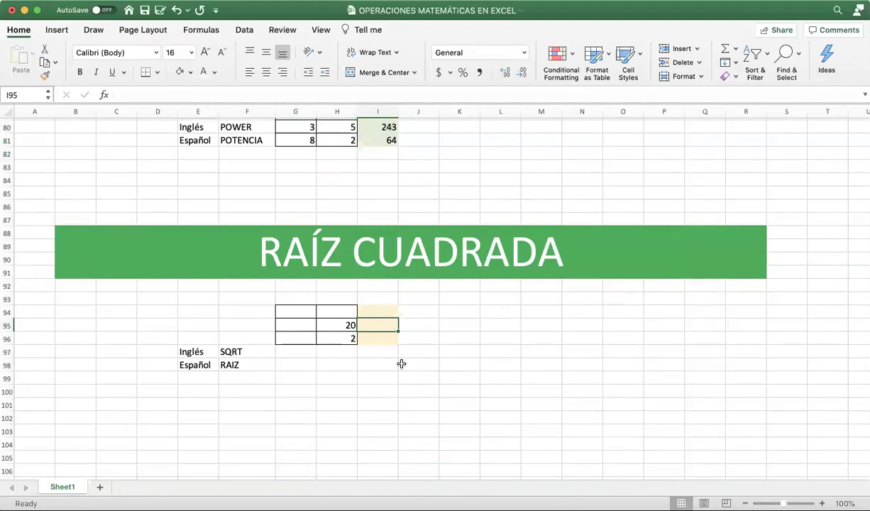
{"action": "type", "text": "="}
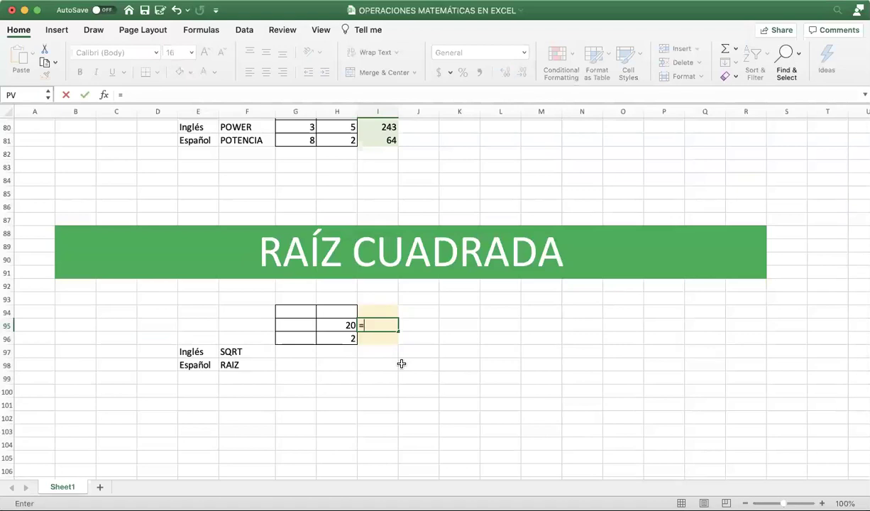
{"action": "type", "text": "S"}
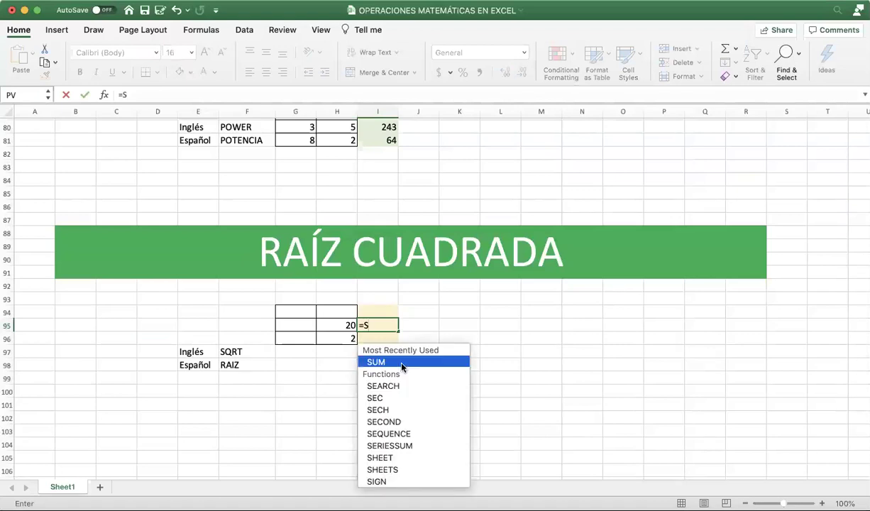
{"action": "type", "text": "QRT"}
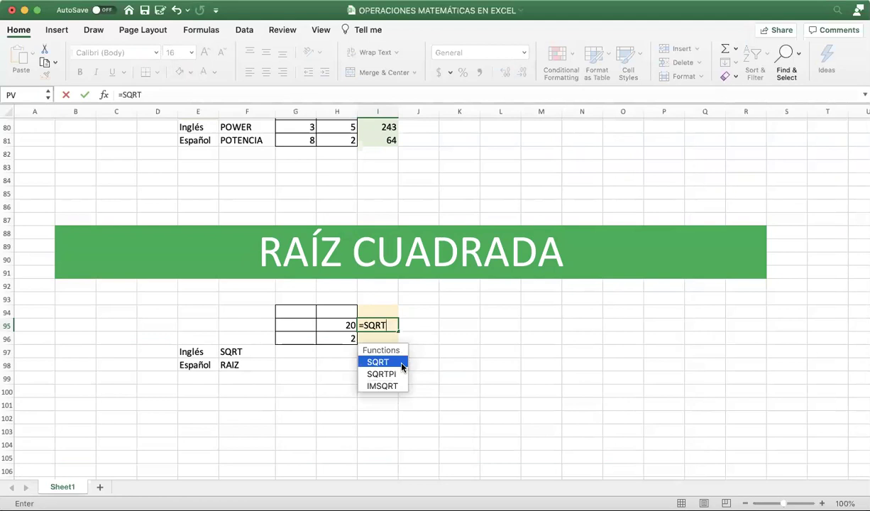
{"action": "type", "text": "("}
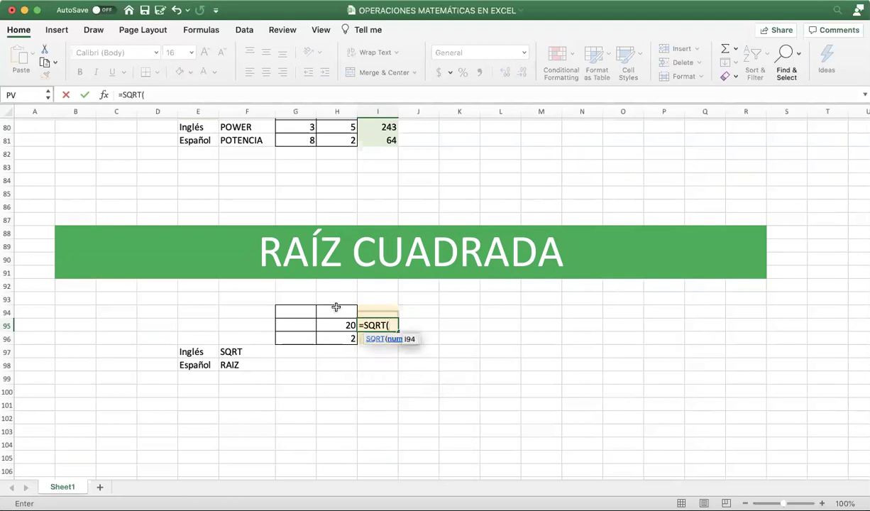
{"action": "left_click", "coordinate": [343, 325]}
{"action": "type", "text": ")"}
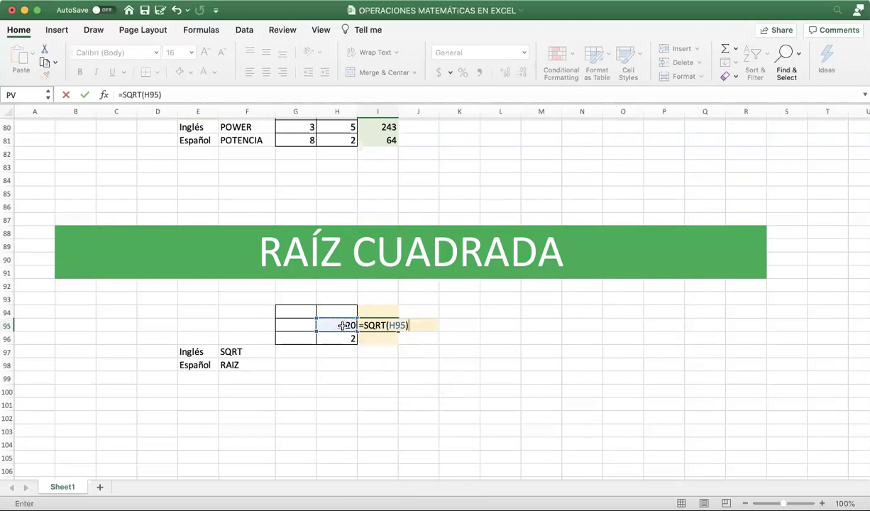
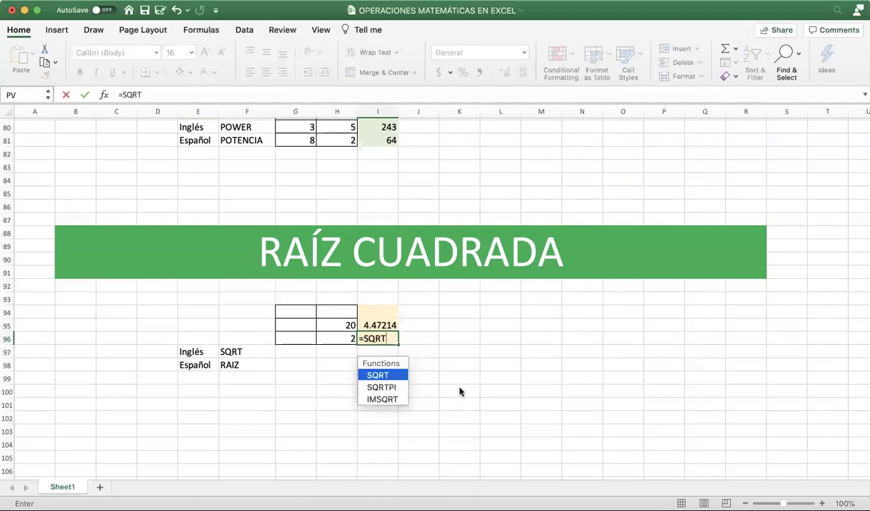
Finish the formula =SQRT(H96) in I96 so it returns 1.41421, declining the overwrite alert.
{"action": "type", "text": "("}
{"action": "left_click", "coordinate": [342, 339]}
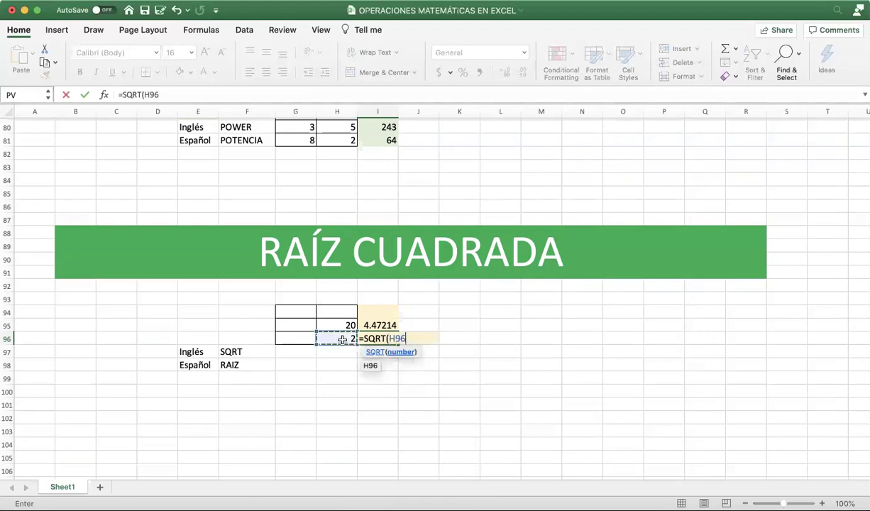
{"action": "type", "text": ")"}
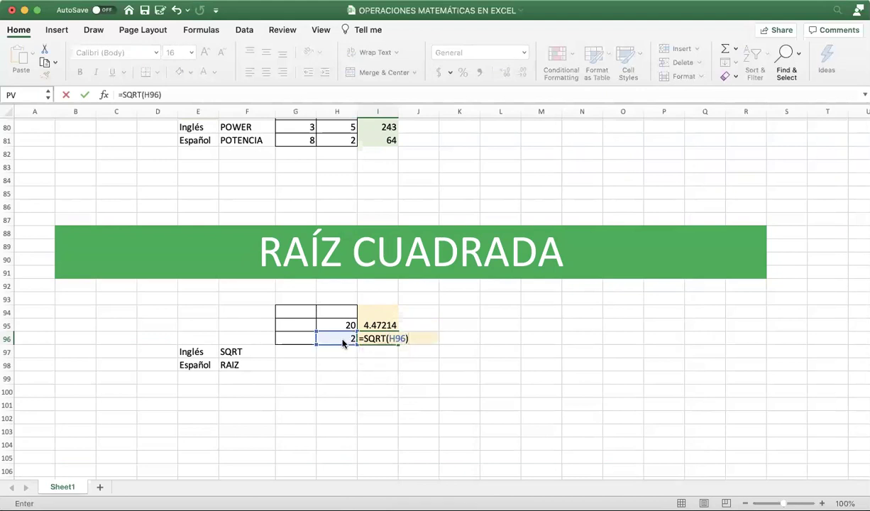
{"action": "key", "text": "Return"}
{"action": "left_click_drag", "start_coordinate": [377, 342], "coordinate": [398, 346]}
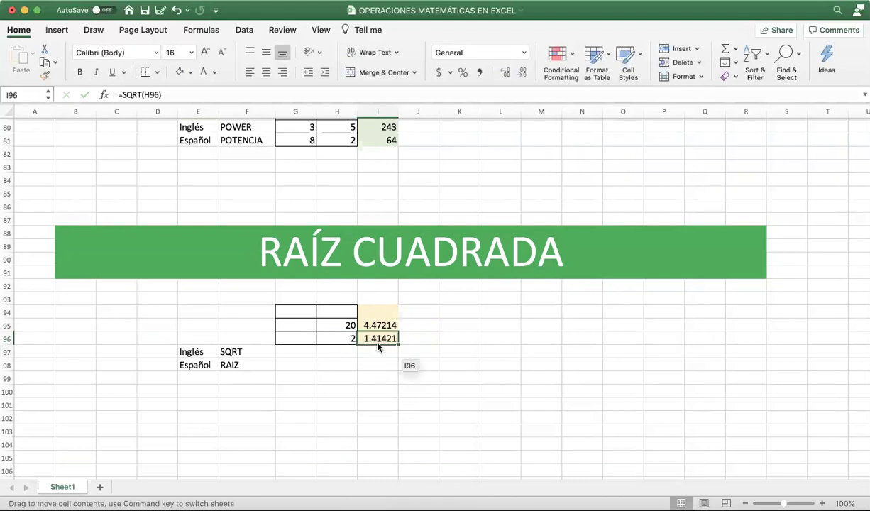
{"action": "key", "text": "Escape"}
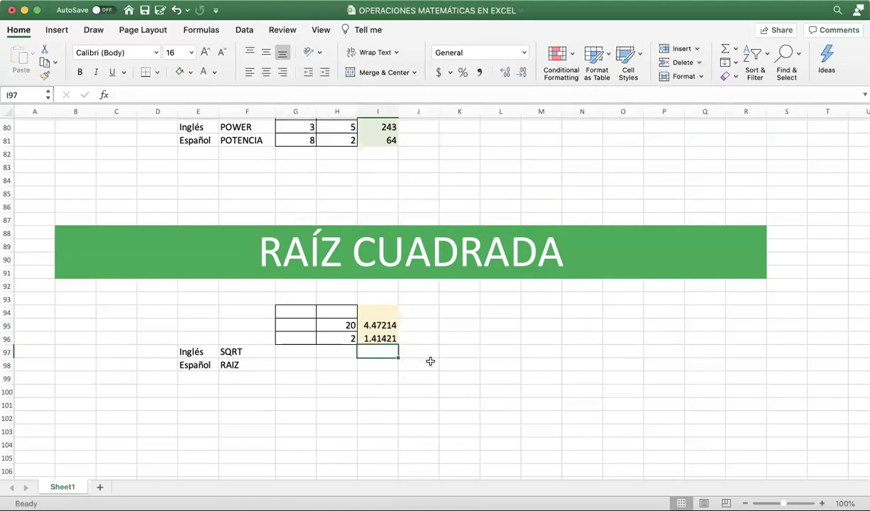
Reduce I96 to two decimal places so the square root of 2 shows as 1.41.
{"action": "left_click", "coordinate": [386, 340]}
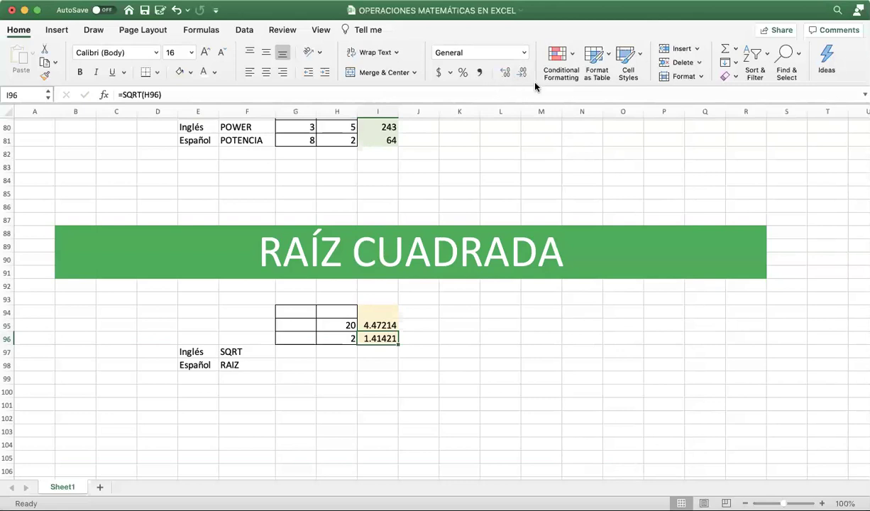
{"action": "left_click", "coordinate": [506, 73]}
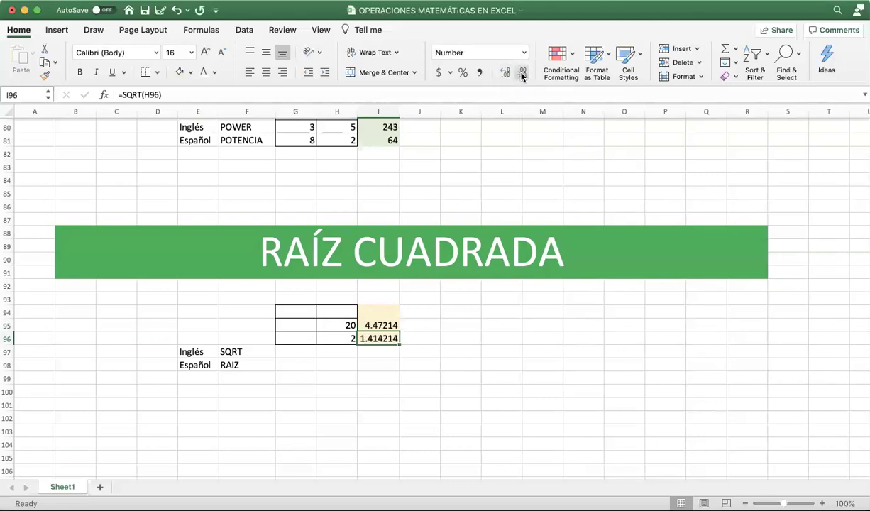
{"action": "left_click", "coordinate": [522, 76]}
{"action": "left_click", "coordinate": [523, 76]}
{"action": "left_click", "coordinate": [522, 76]}
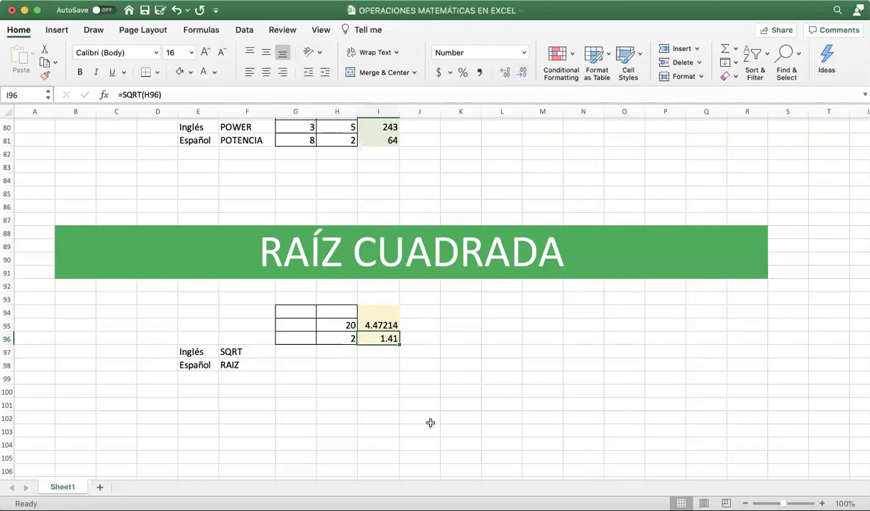
{"action": "scroll", "coordinate": [443, 336], "scroll_direction": "down", "scroll_amount": 3}
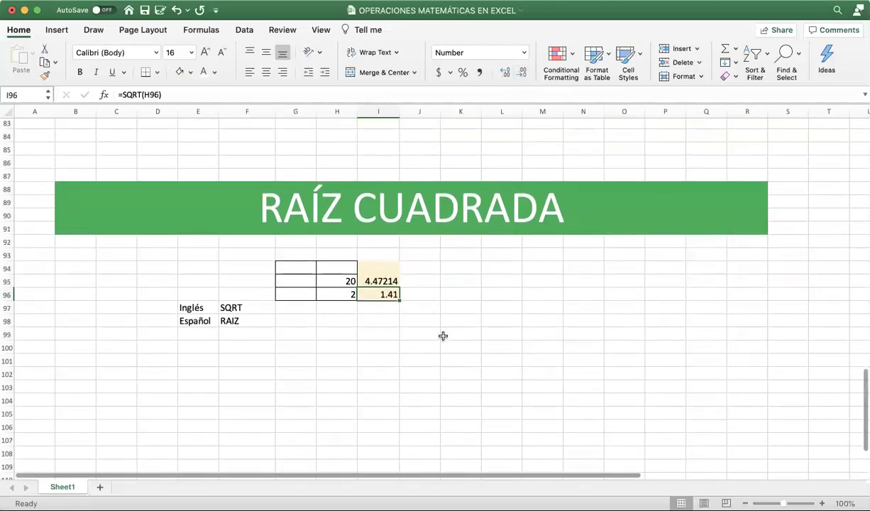